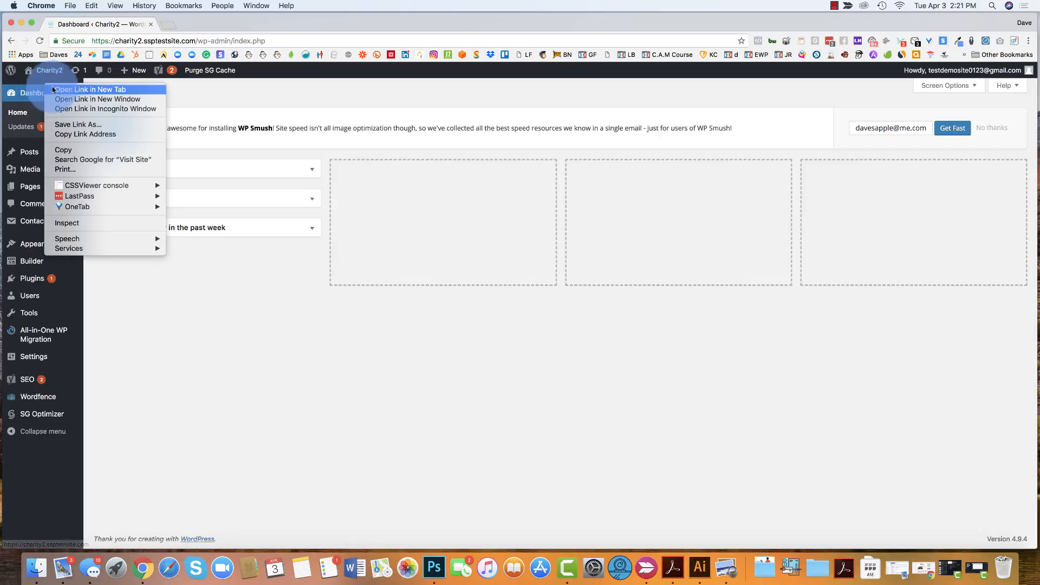
Open the live Charity2 site in a new browser tab, switch to it and enlarge the window
{"action": "left_click", "coordinate": [51, 87]}
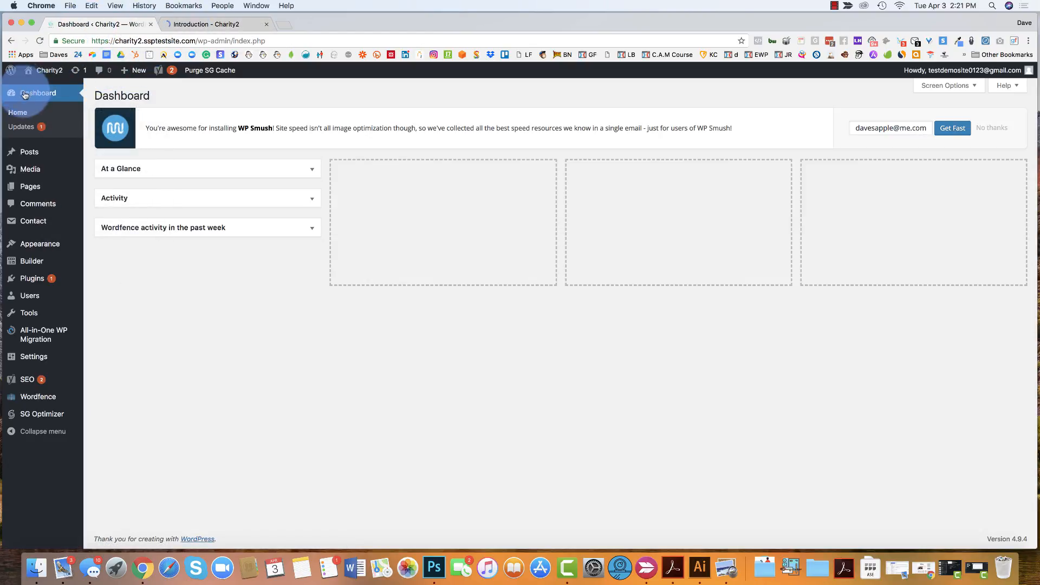
{"action": "mouse_move", "coordinate": [39, 76]}
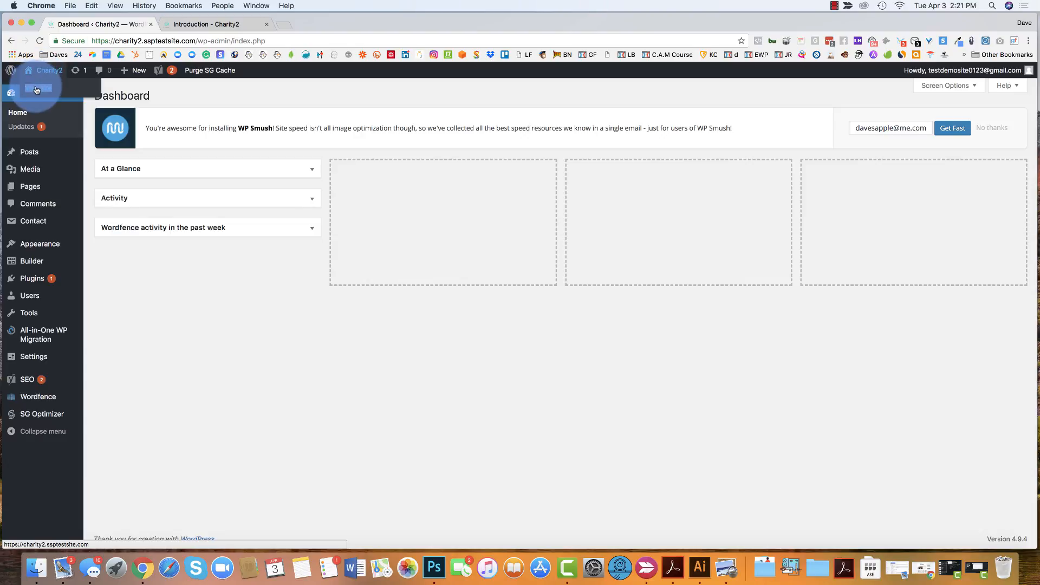
{"action": "right_click", "coordinate": [36, 90]}
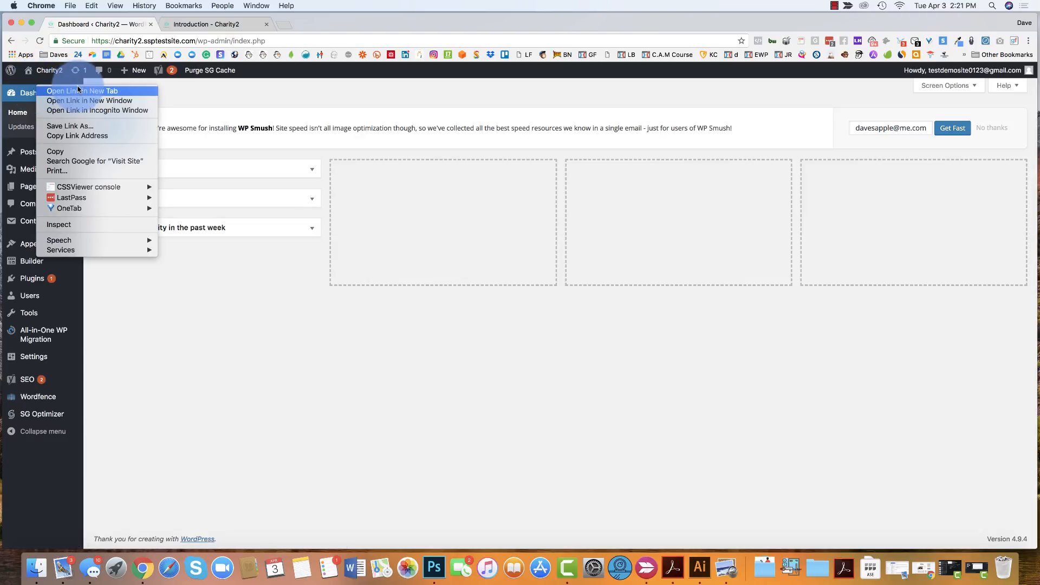
{"action": "left_click", "coordinate": [205, 28]}
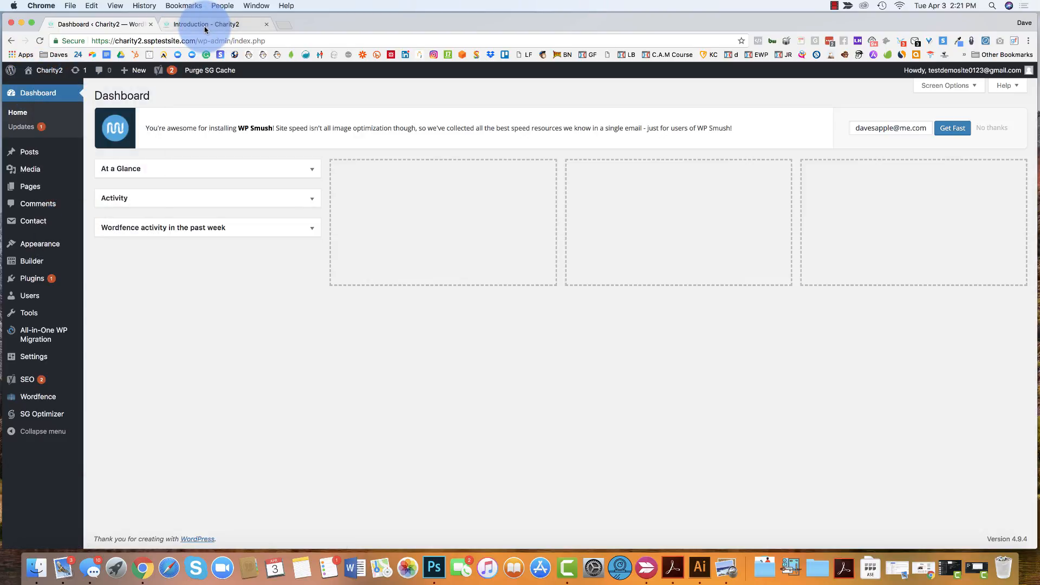
{"action": "left_click", "coordinate": [198, 26]}
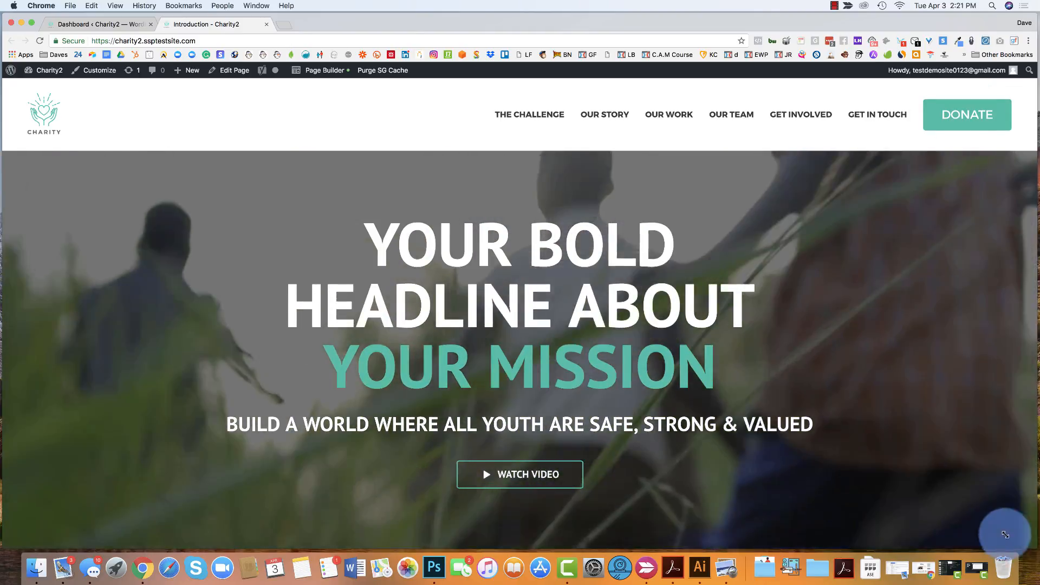
{"action": "left_click_drag", "start_coordinate": [1005, 535], "coordinate": [1036, 547]}
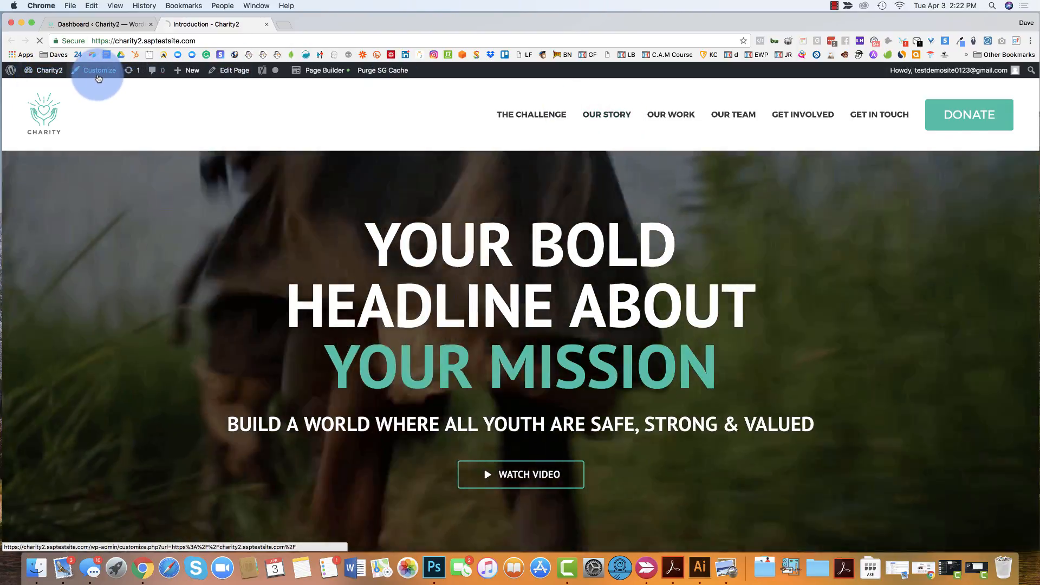
Open the Secondary menu's settings in the site Customizer
{"action": "left_click", "coordinate": [99, 72]}
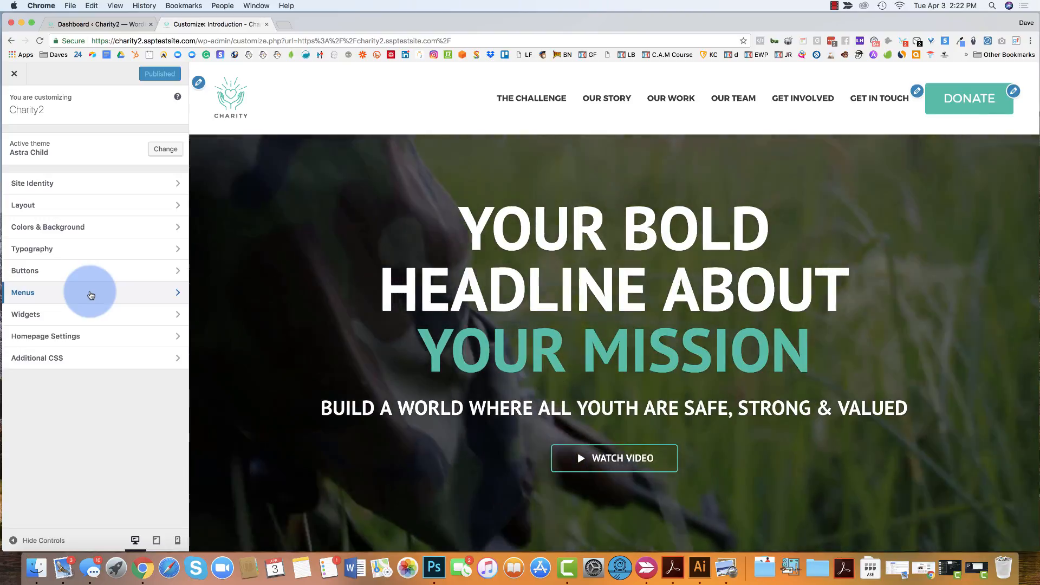
{"action": "left_click", "coordinate": [90, 292]}
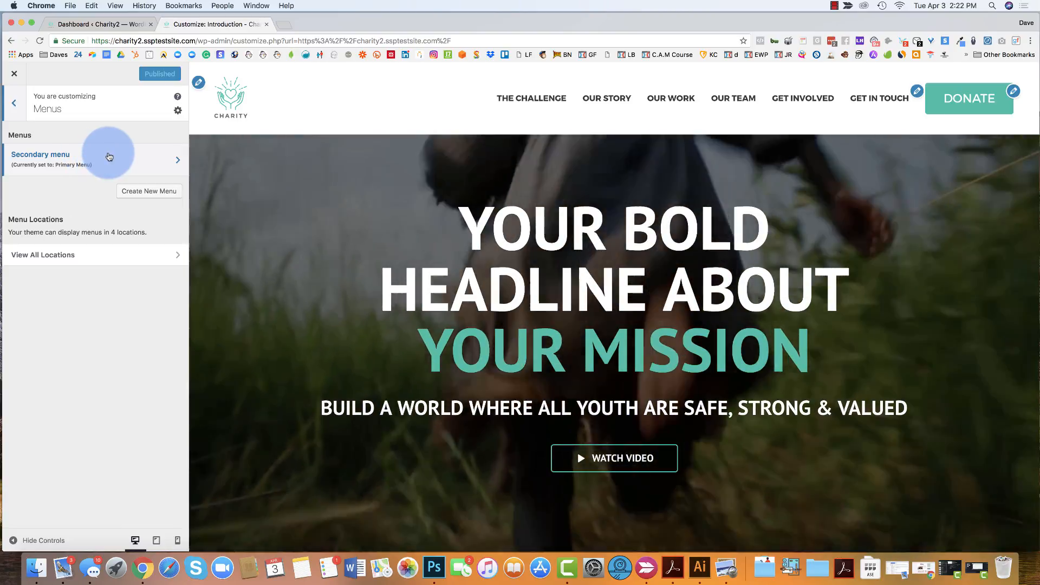
{"action": "left_click", "coordinate": [109, 157]}
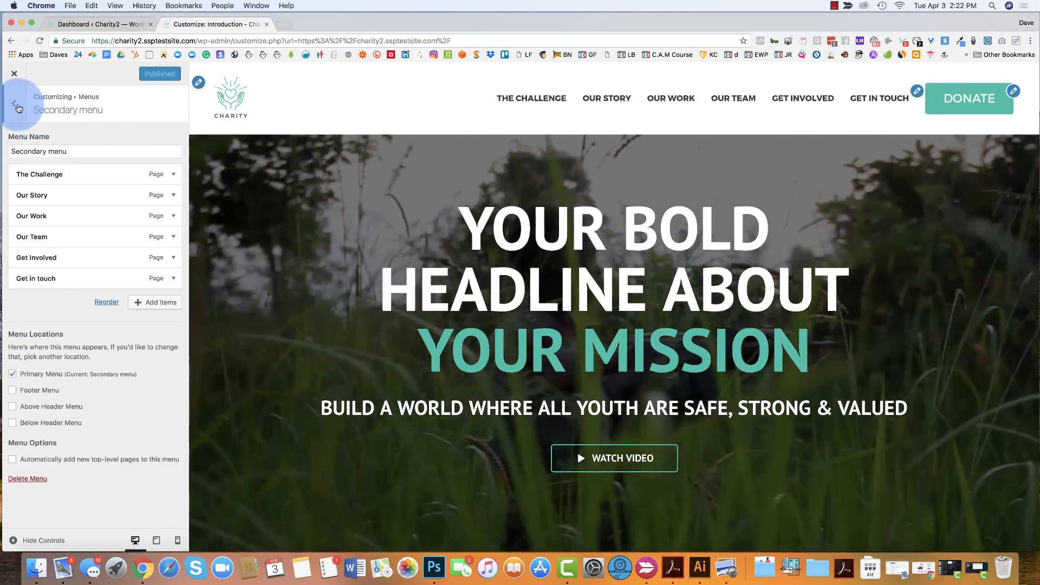
{"action": "left_click", "coordinate": [16, 105]}
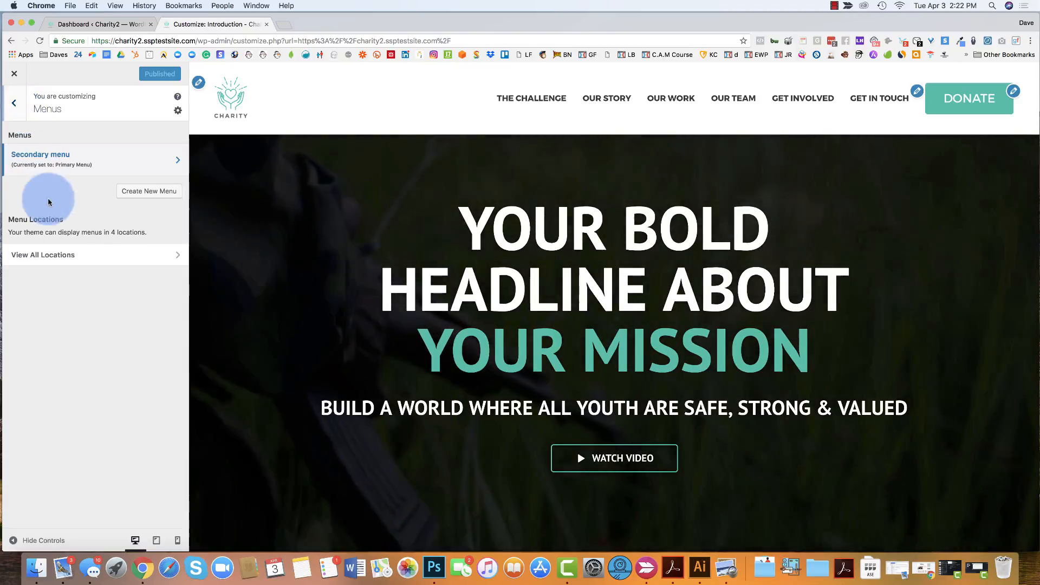
{"action": "left_click", "coordinate": [109, 166]}
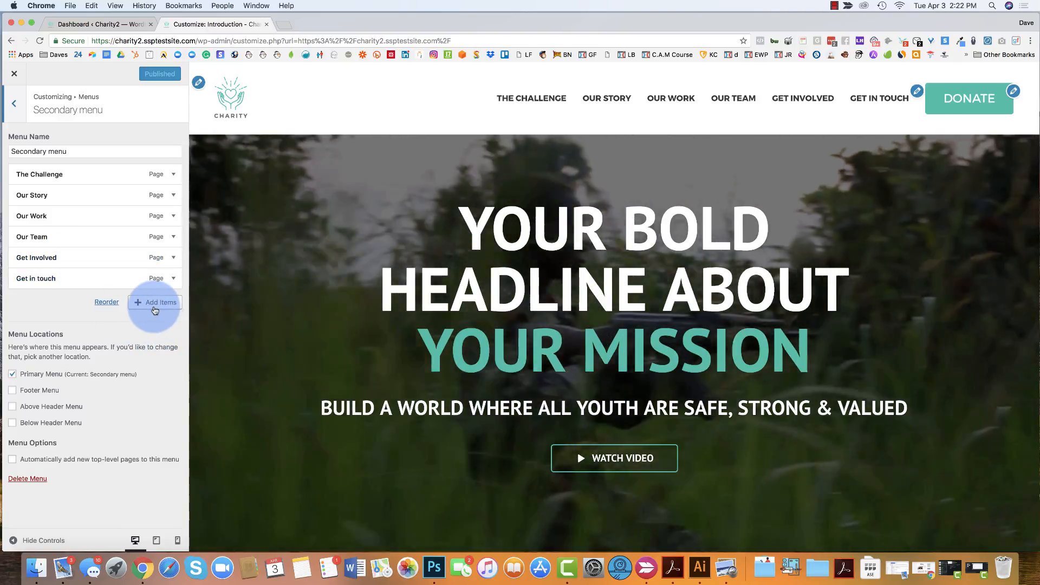
View the pages available to add to the Secondary menu, and close that list again
{"action": "left_click", "coordinate": [155, 303]}
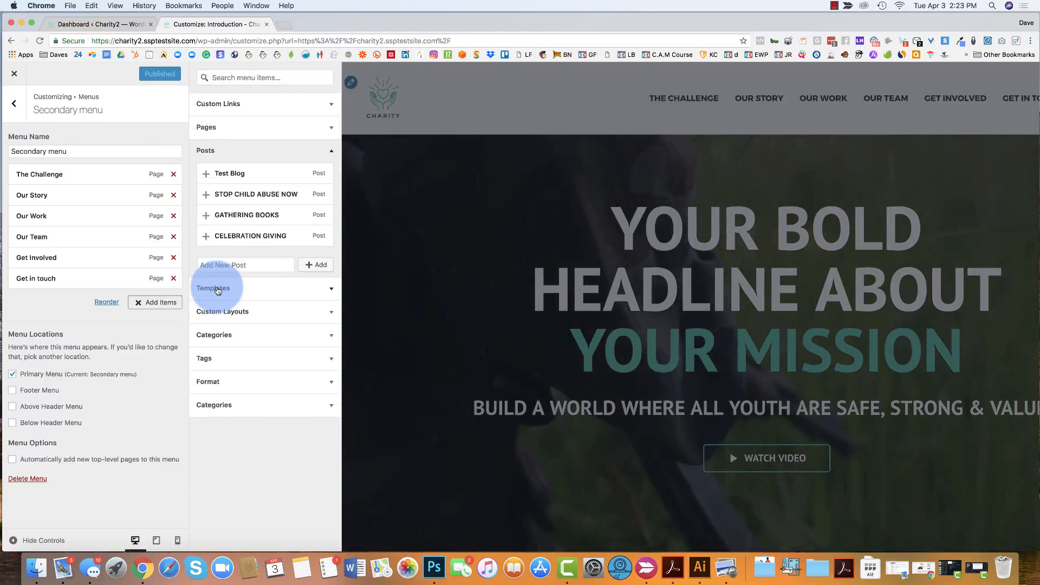
{"action": "left_click", "coordinate": [230, 126]}
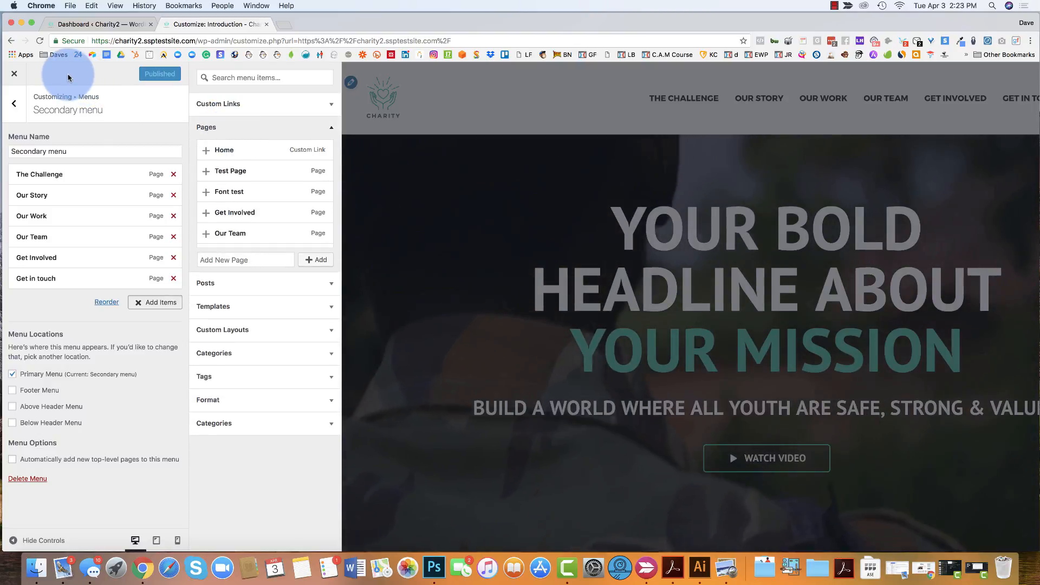
{"action": "left_click", "coordinate": [16, 106]}
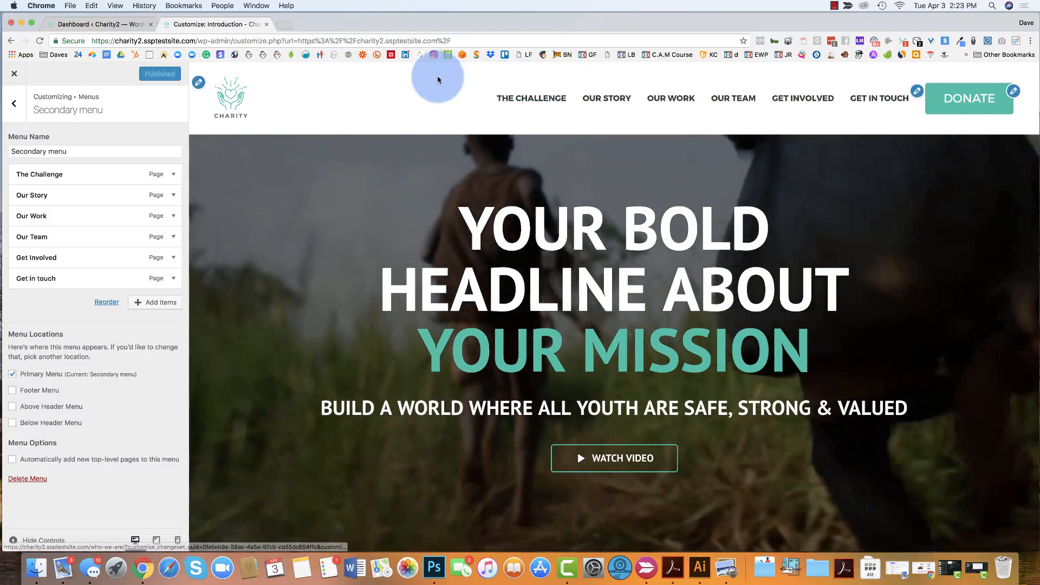
Open the Menus management screen in the WordPress dashboard and view the options of the Get in touch item
{"action": "left_click", "coordinate": [97, 23]}
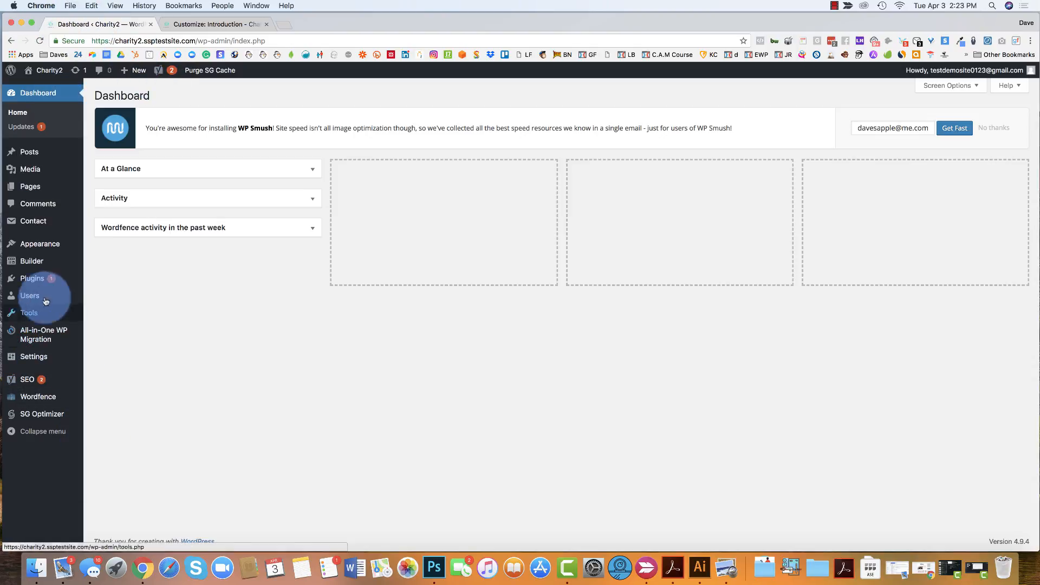
{"action": "mouse_move", "coordinate": [33, 248]}
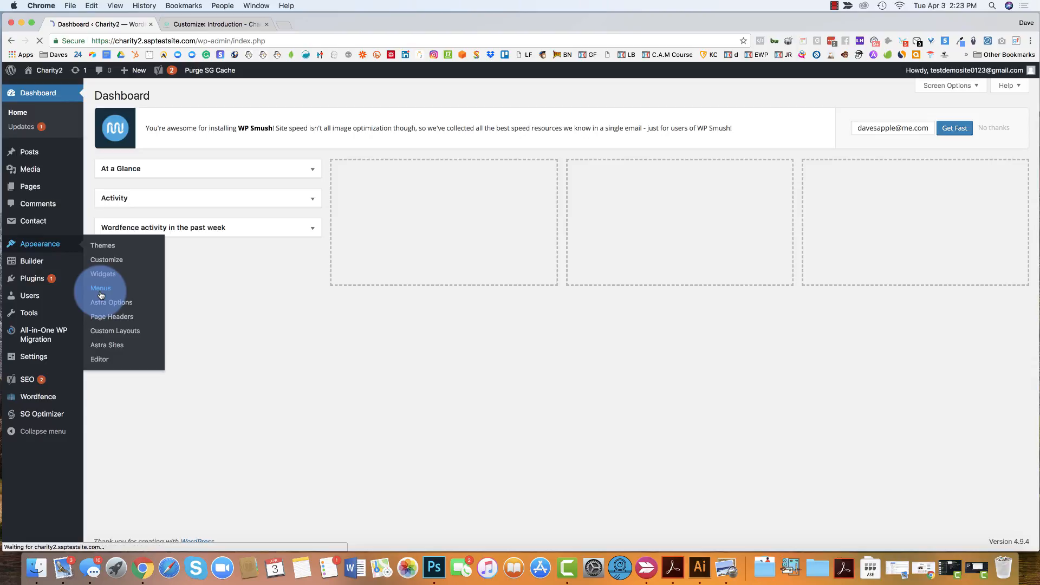
{"action": "scroll", "coordinate": [582, 293], "scroll_direction": "down", "scroll_amount": 1}
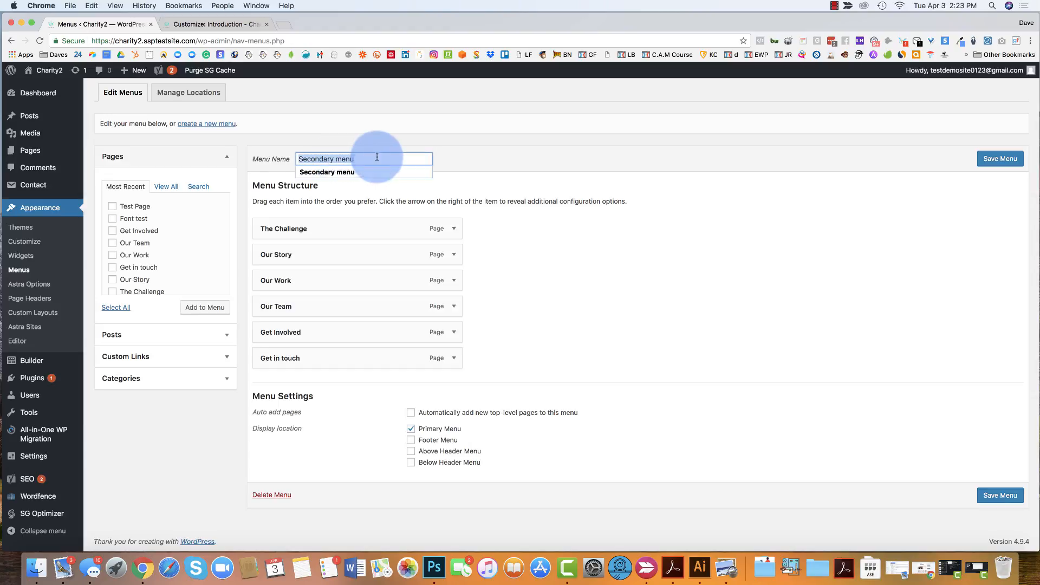
{"action": "left_click", "coordinate": [534, 151]}
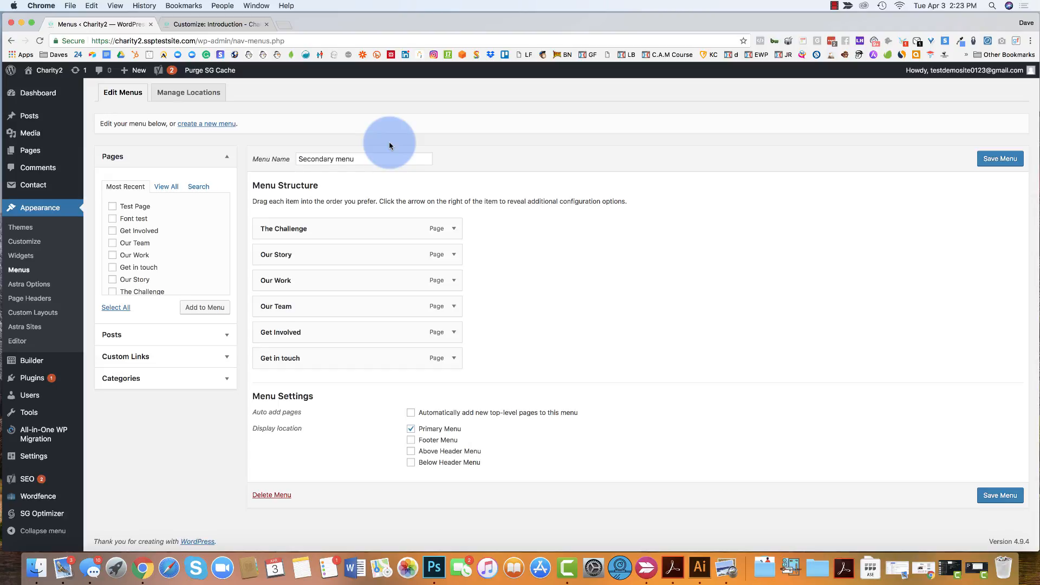
{"action": "left_click", "coordinate": [453, 359]}
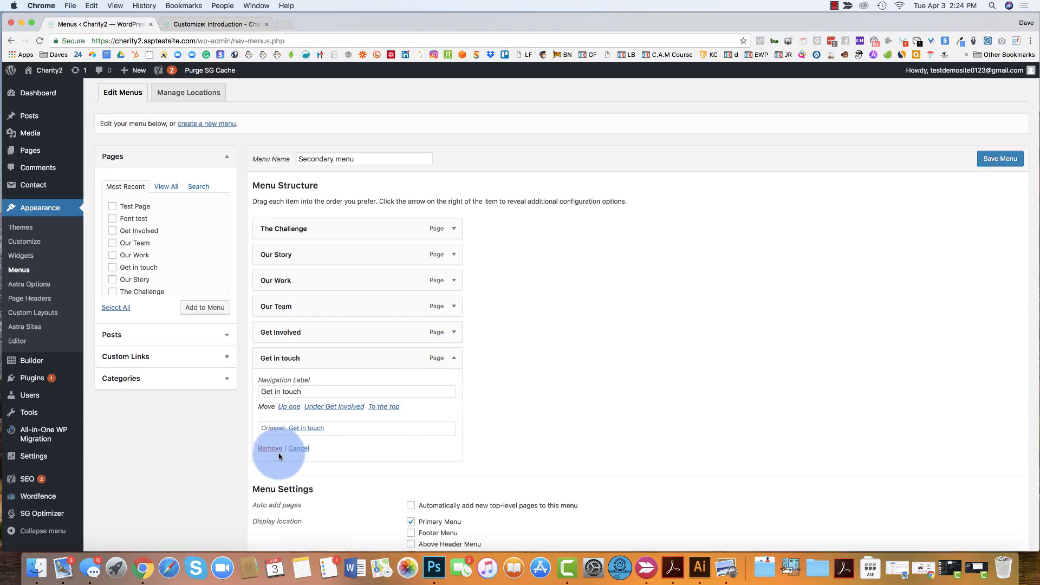
{"action": "left_click", "coordinate": [453, 358]}
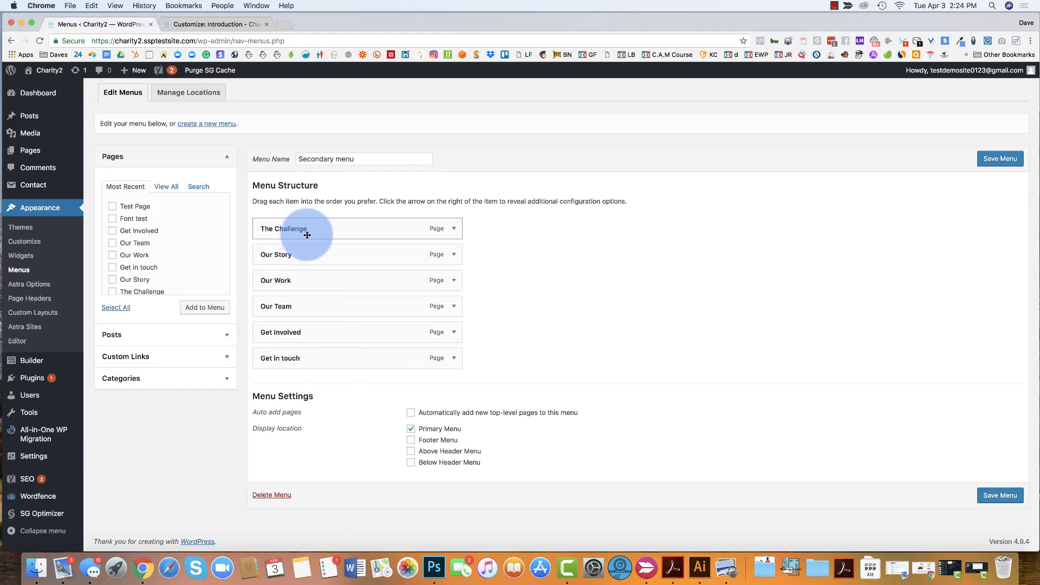
Add Test Page to the Secondary menu and save it, leaving the Customizer in the site's tab
{"action": "left_click", "coordinate": [113, 207]}
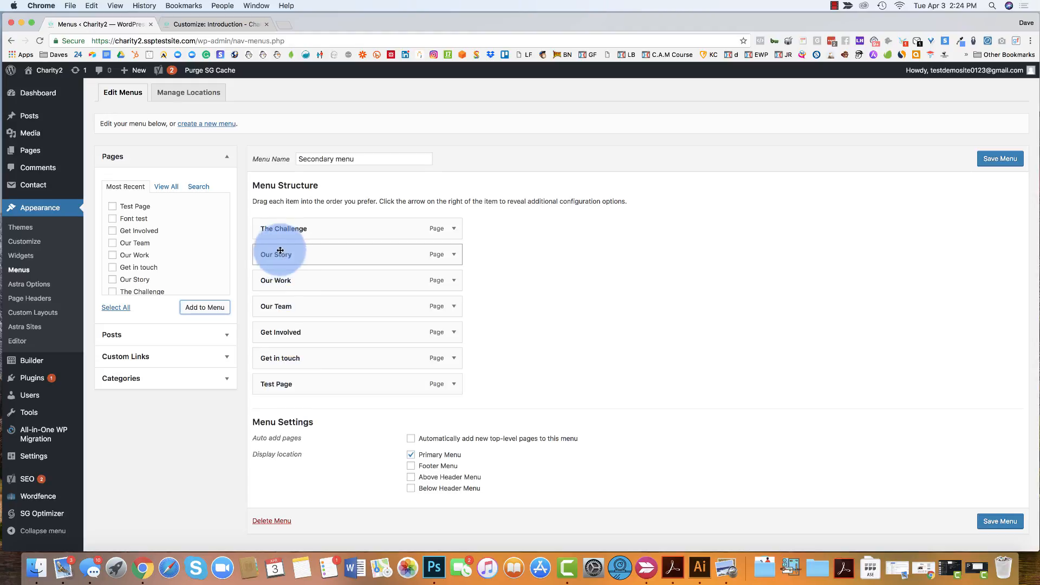
{"action": "left_click", "coordinate": [195, 21]}
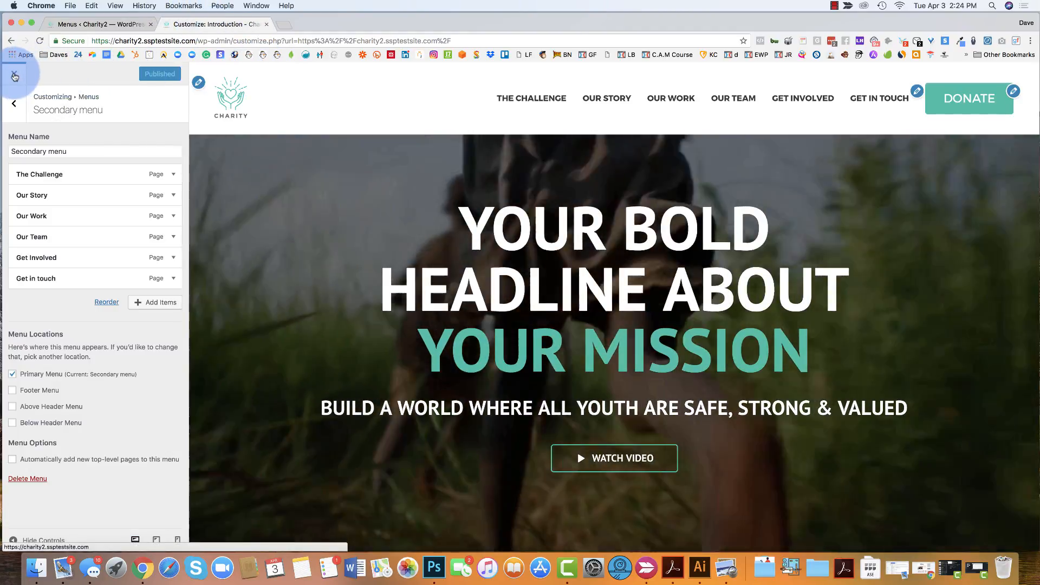
{"action": "left_click", "coordinate": [14, 76]}
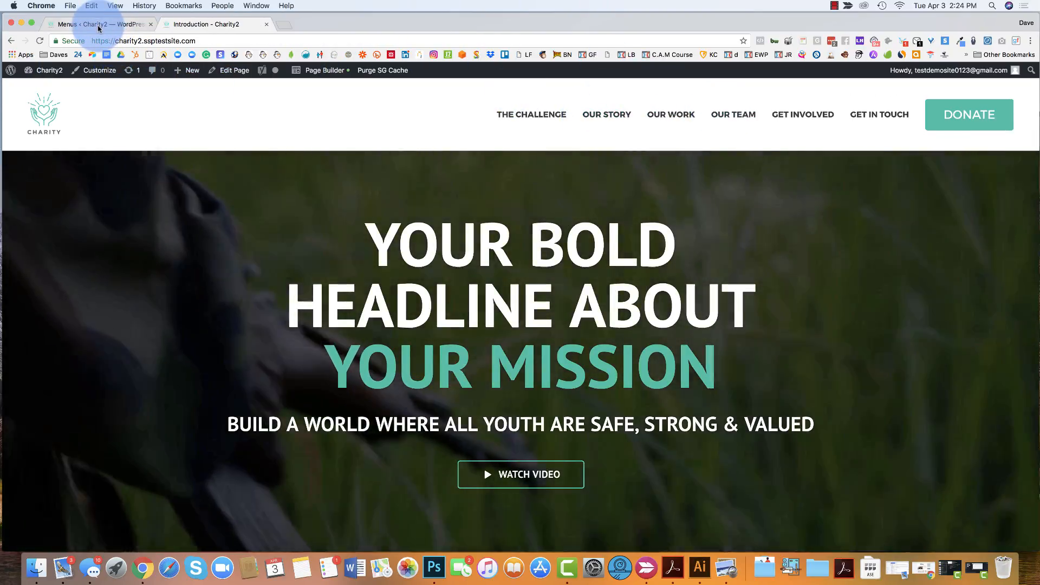
{"action": "left_click", "coordinate": [99, 26]}
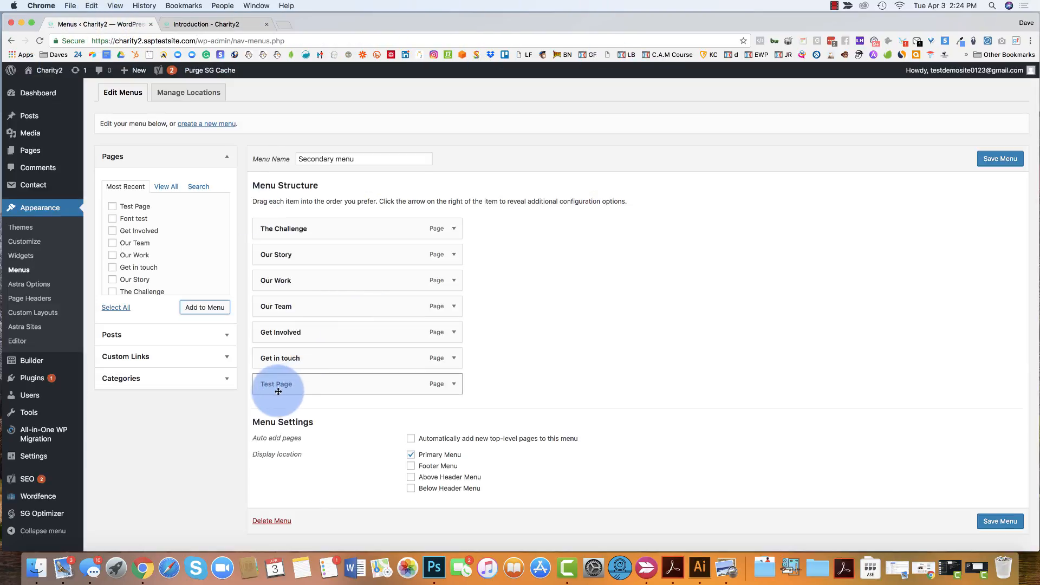
{"action": "left_click", "coordinate": [994, 162]}
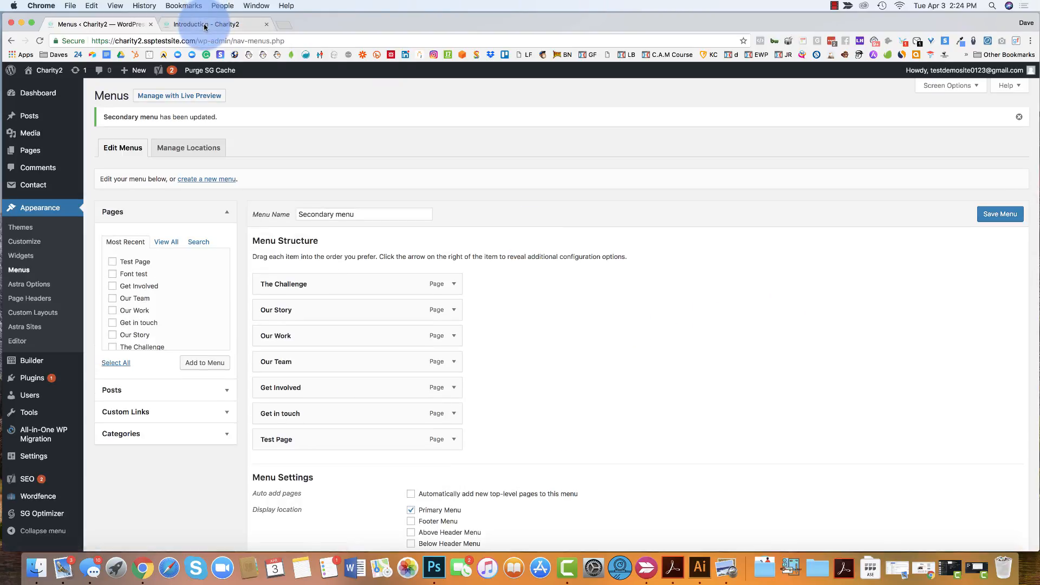
Reload the live site and open Test Page from its navigation to check the new menu item
{"action": "left_click", "coordinate": [205, 24]}
{"action": "left_click", "coordinate": [38, 42]}
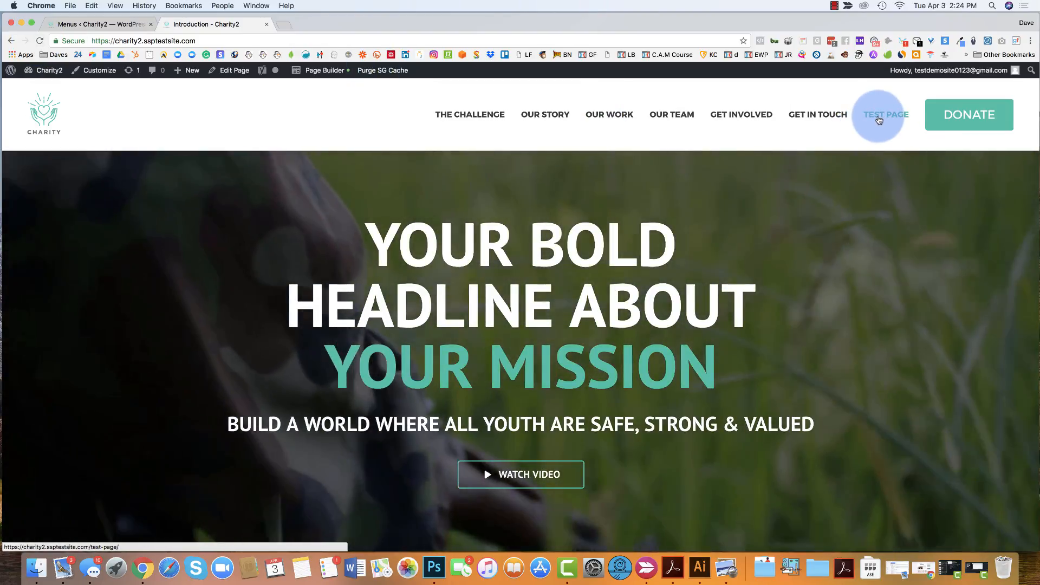
{"action": "left_click", "coordinate": [878, 117]}
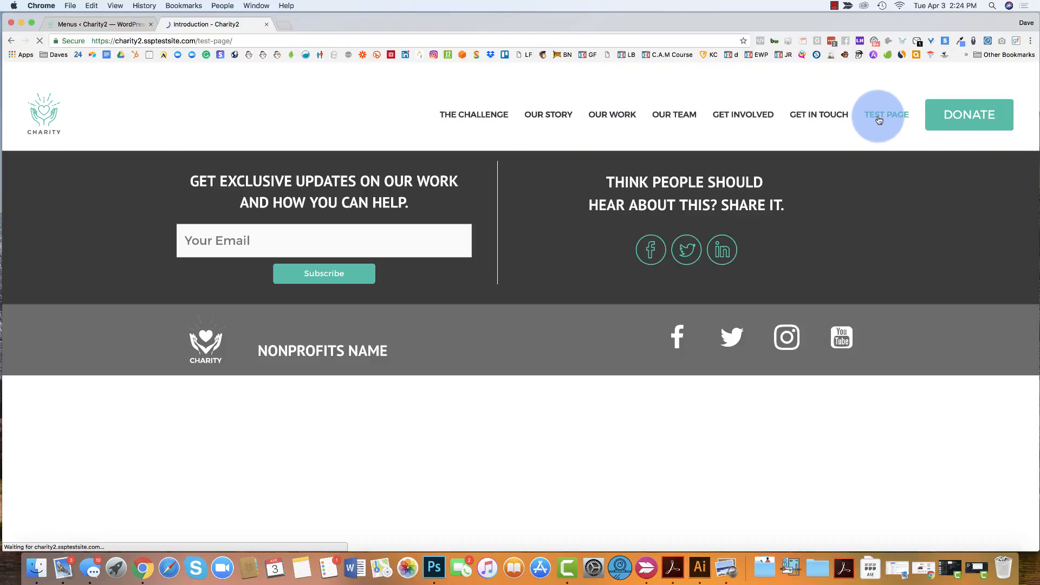
{"action": "left_click", "coordinate": [104, 28]}
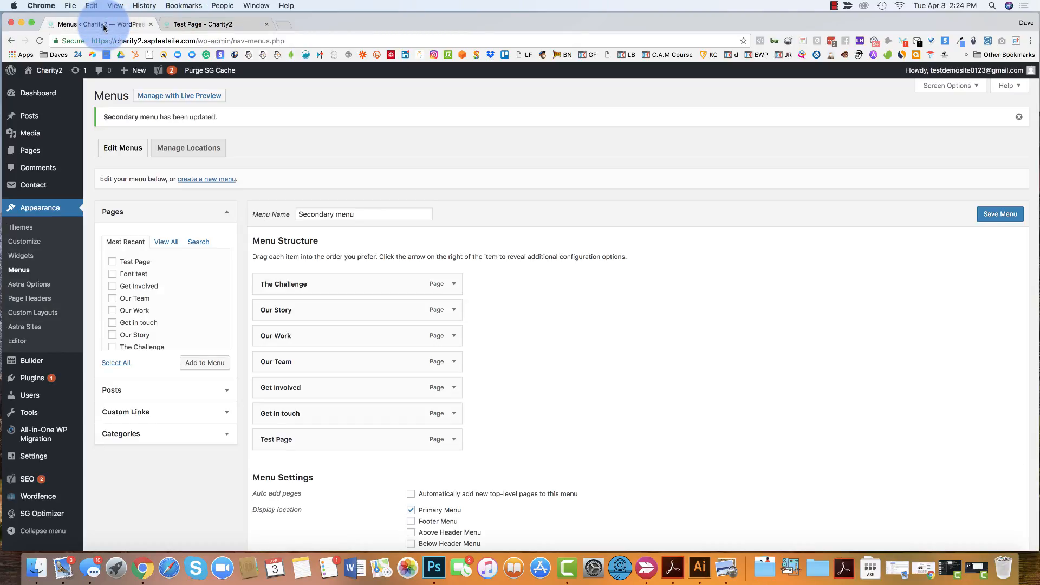
{"action": "left_click", "coordinate": [215, 24]}
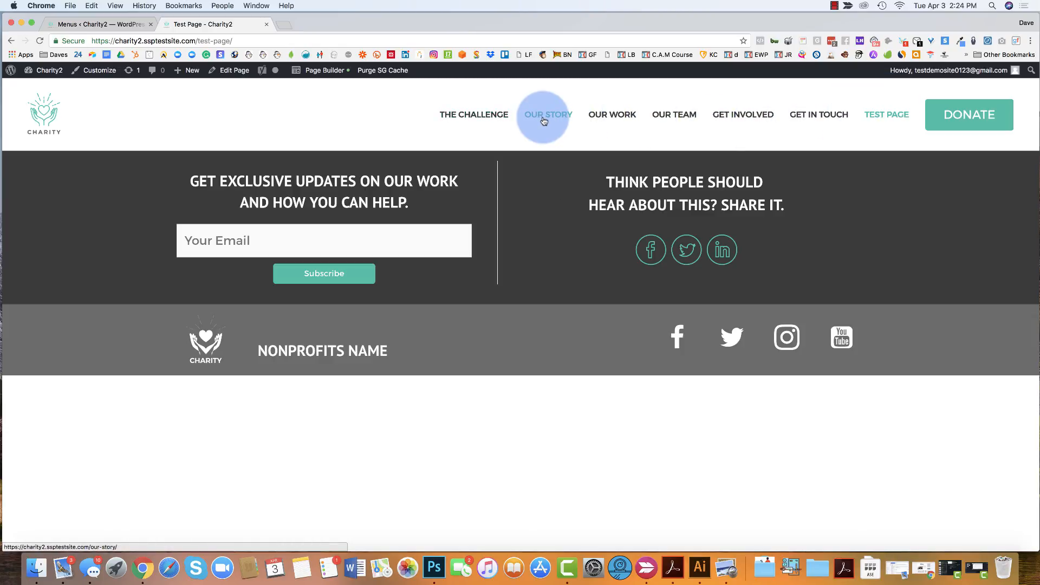
Nest Test Page under Our Work as a sub item, save the menu and check the Our Work dropdown on the reloaded site
{"action": "left_click", "coordinate": [88, 24]}
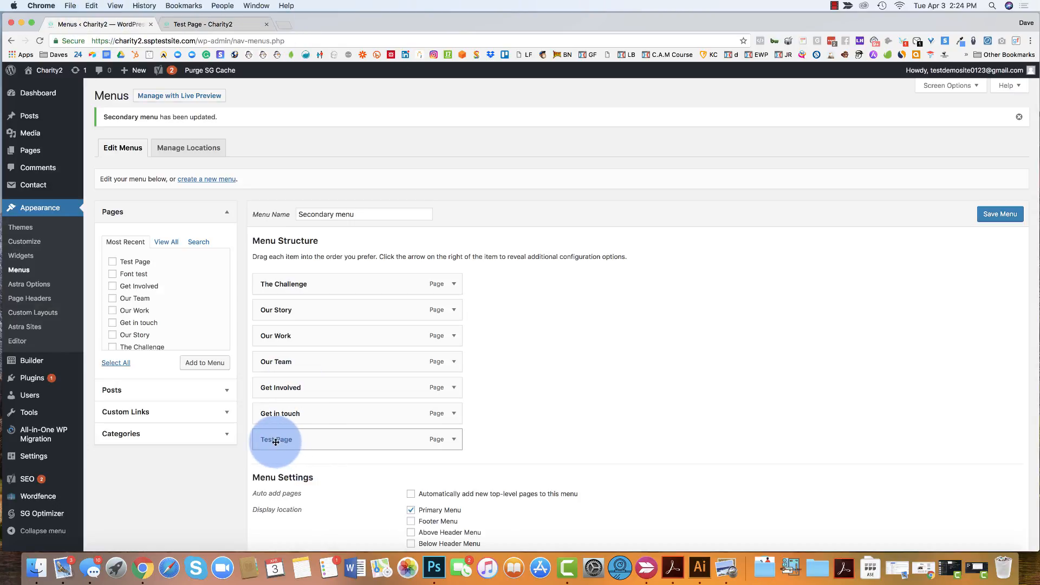
{"action": "left_click_drag", "start_coordinate": [275, 441], "coordinate": [278, 355]}
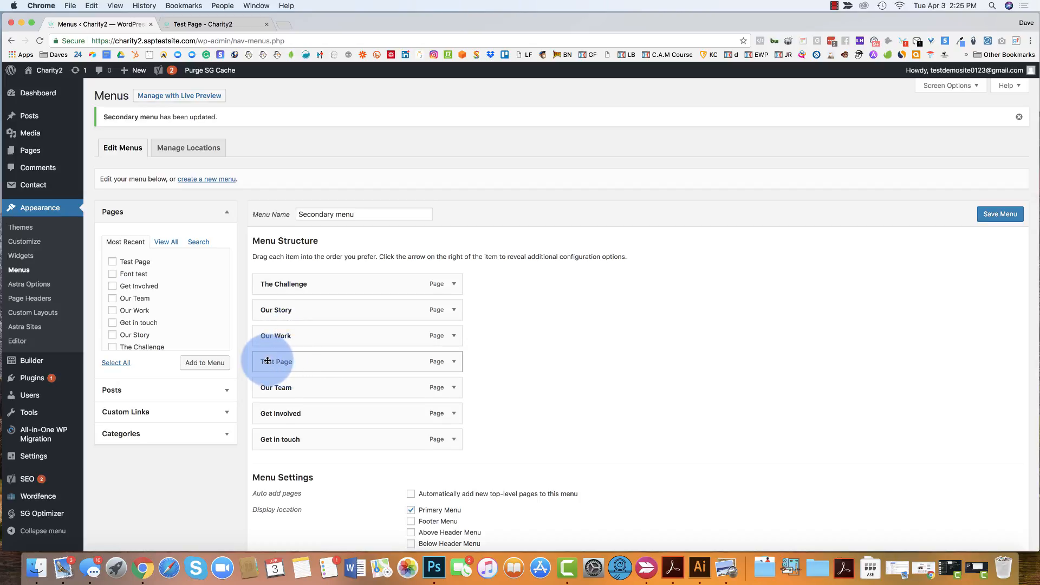
{"action": "left_click_drag", "start_coordinate": [267, 360], "coordinate": [292, 361]}
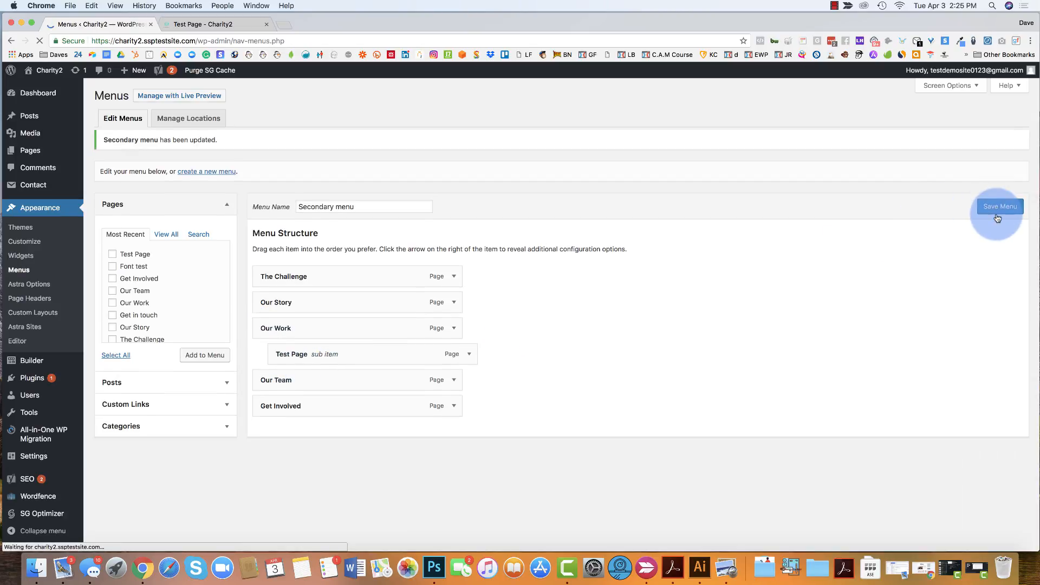
{"action": "left_click", "coordinate": [216, 24]}
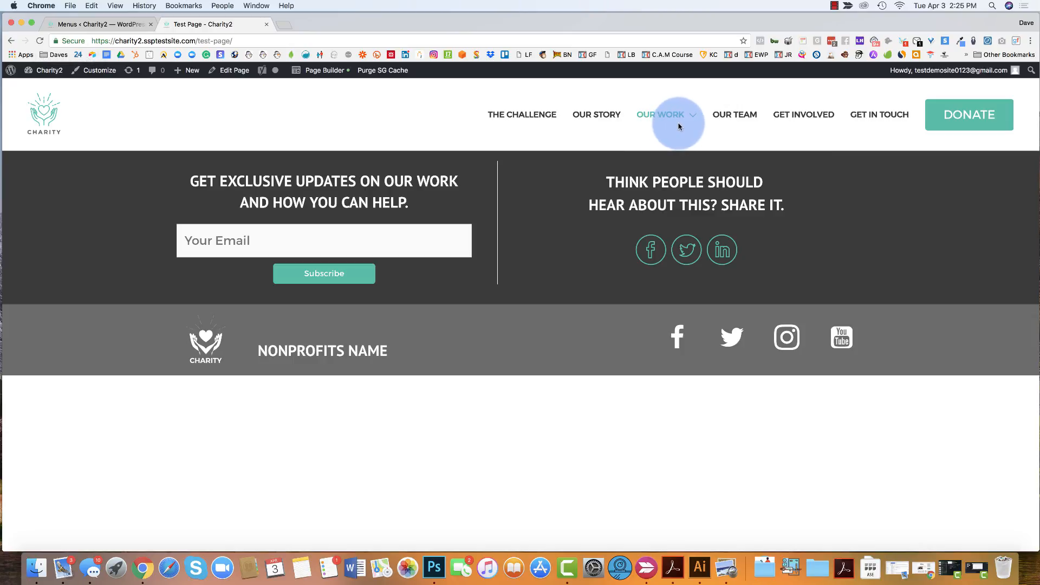
{"action": "mouse_move", "coordinate": [688, 115]}
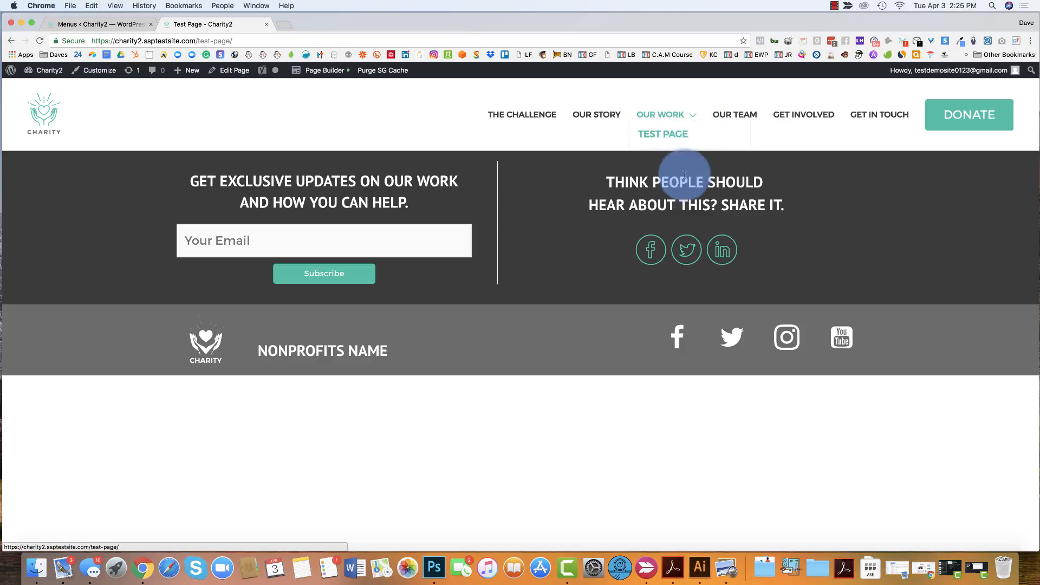
Make Our Team a sub item of Our Work, directly below Test Page, and save the menu
{"action": "left_click", "coordinate": [115, 24]}
{"action": "left_click_drag", "start_coordinate": [265, 391], "coordinate": [278, 387]}
{"action": "left_click", "coordinate": [994, 216]}
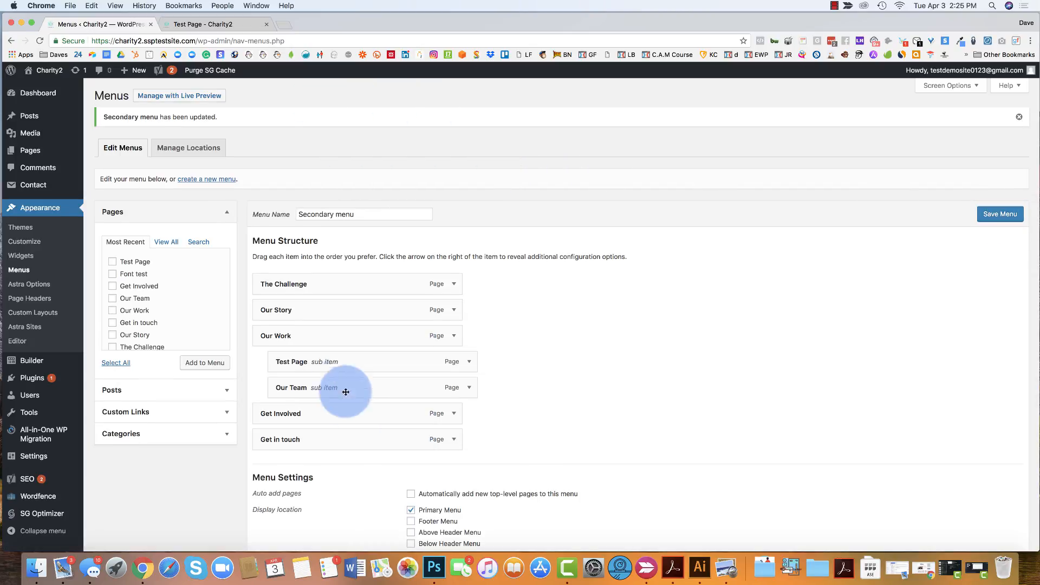
Move Our Team above Test Page under Our Work, save the menu and check the Our Work dropdown on the reloaded site
{"action": "left_click_drag", "start_coordinate": [343, 390], "coordinate": [332, 359]}
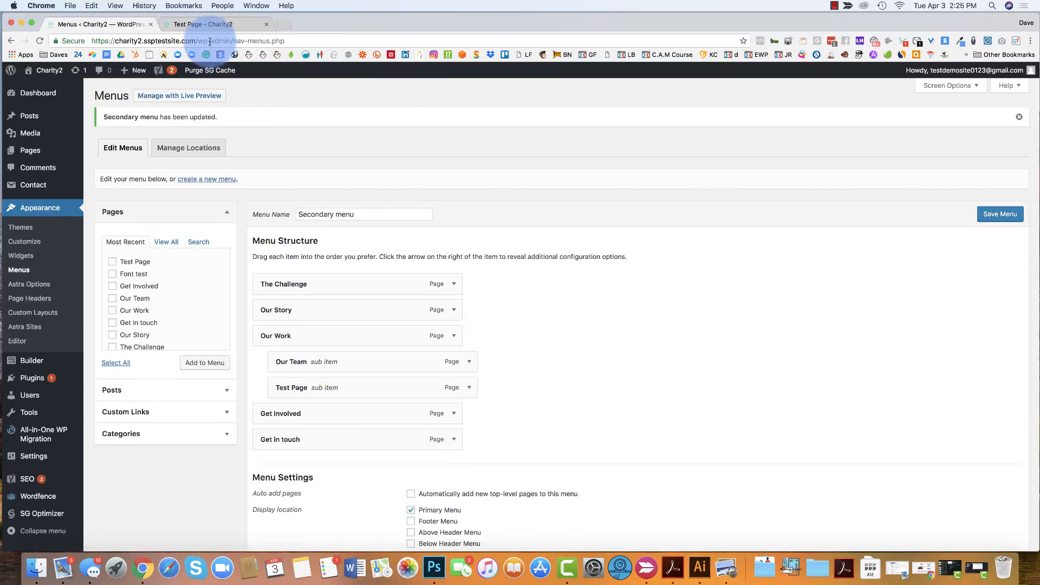
{"action": "left_click", "coordinate": [994, 209]}
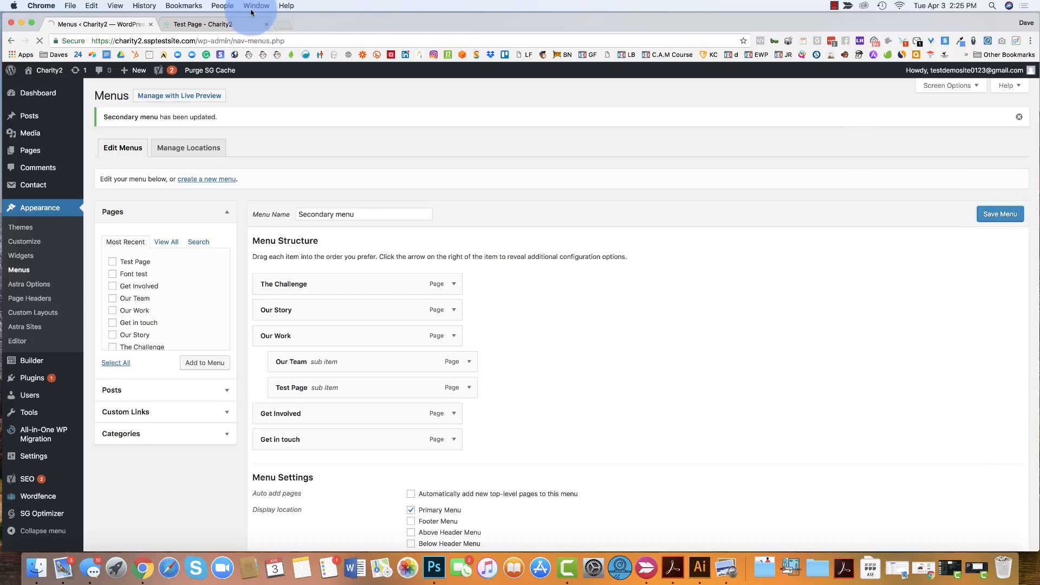
{"action": "left_click", "coordinate": [214, 24]}
{"action": "left_click", "coordinate": [39, 41]}
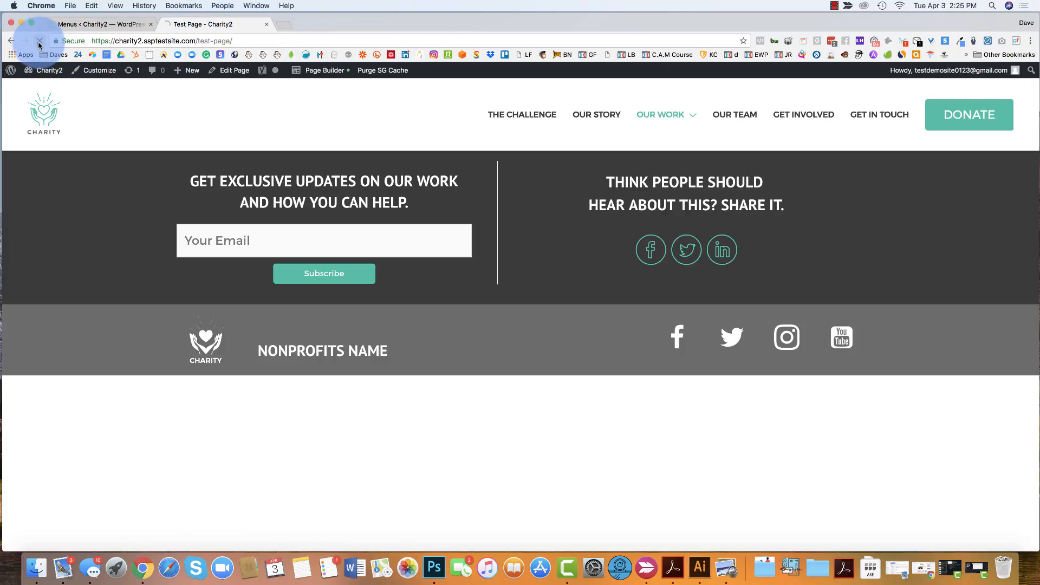
{"action": "mouse_move", "coordinate": [726, 112]}
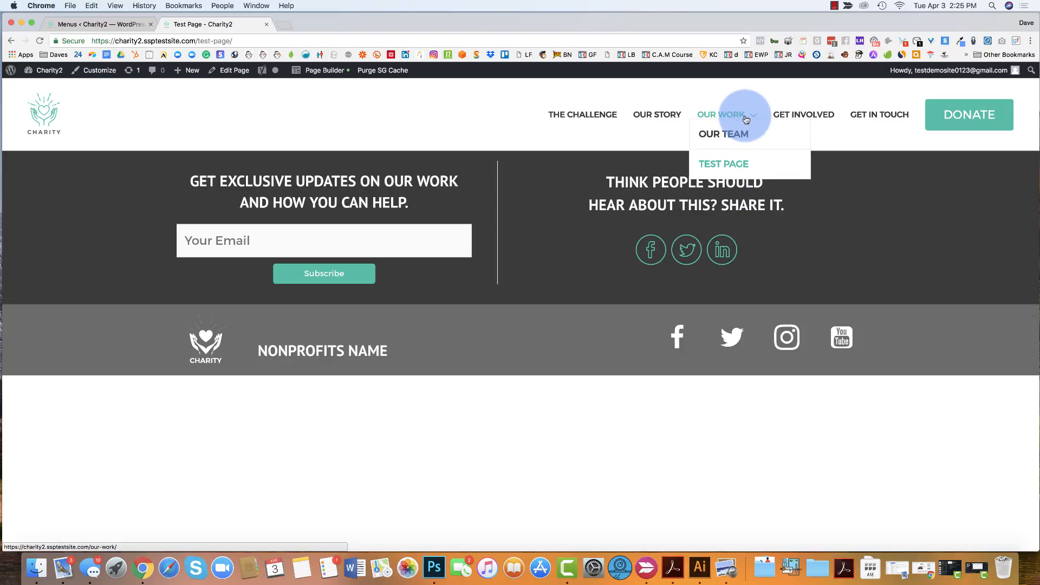
Change The Challenge item's navigation label to Challenge, save the Secondary menu and check the label on the live site
{"action": "left_click", "coordinate": [108, 24]}
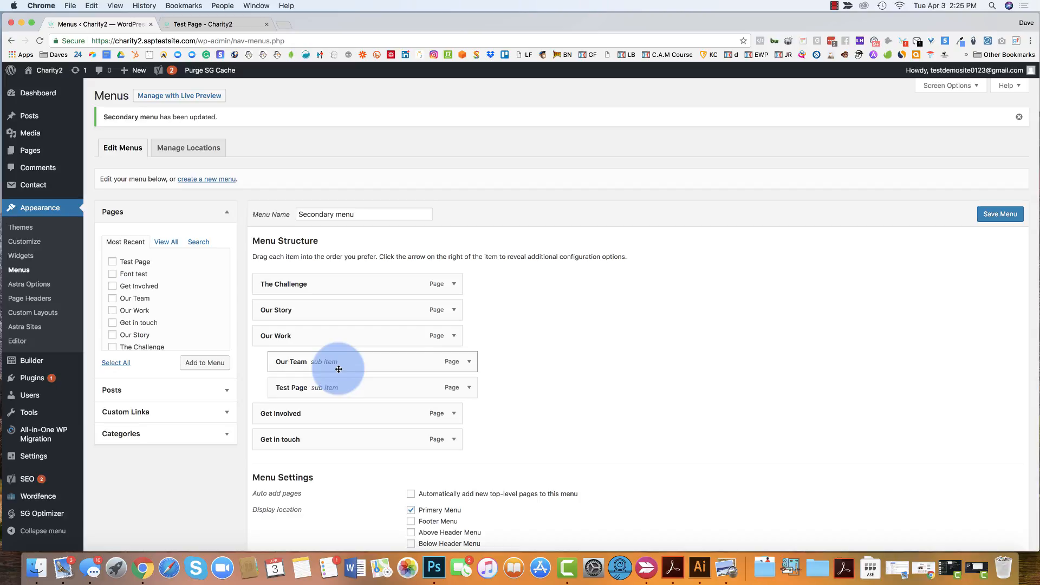
{"action": "scroll", "coordinate": [542, 336], "scroll_direction": "down", "scroll_amount": 3}
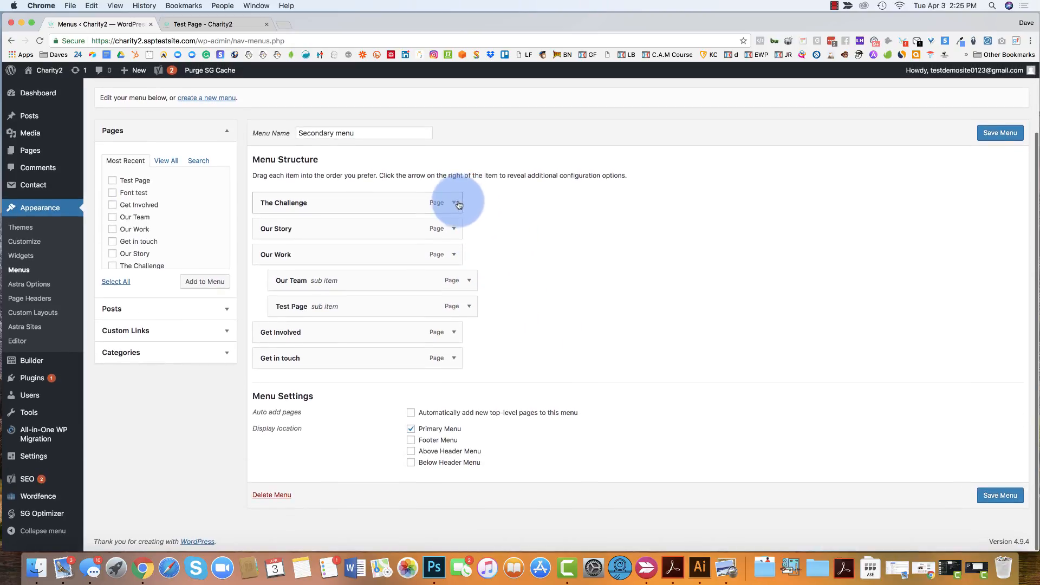
{"action": "left_click", "coordinate": [455, 203]}
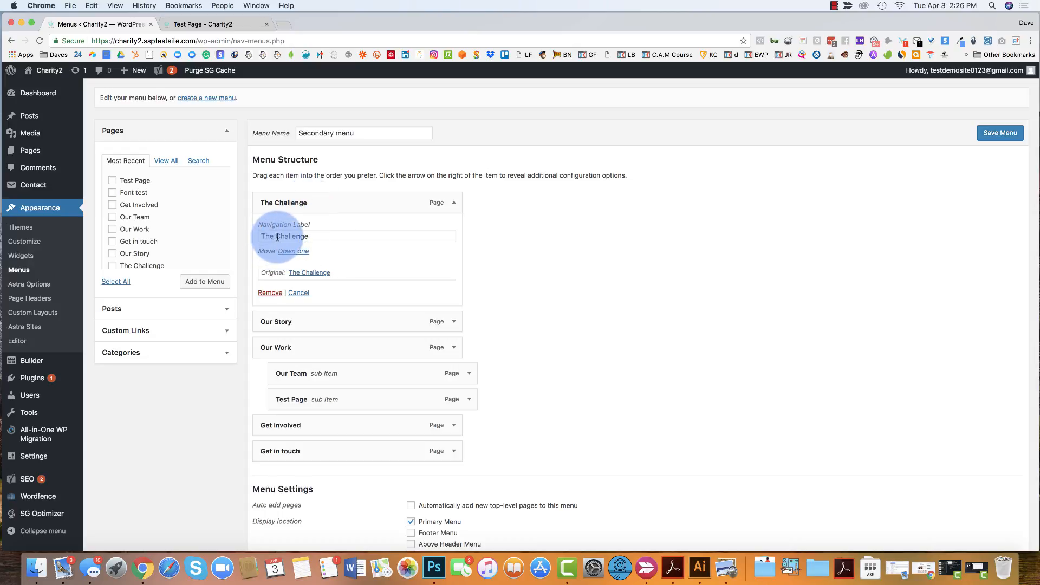
{"action": "left_click_drag", "start_coordinate": [277, 238], "coordinate": [248, 237]}
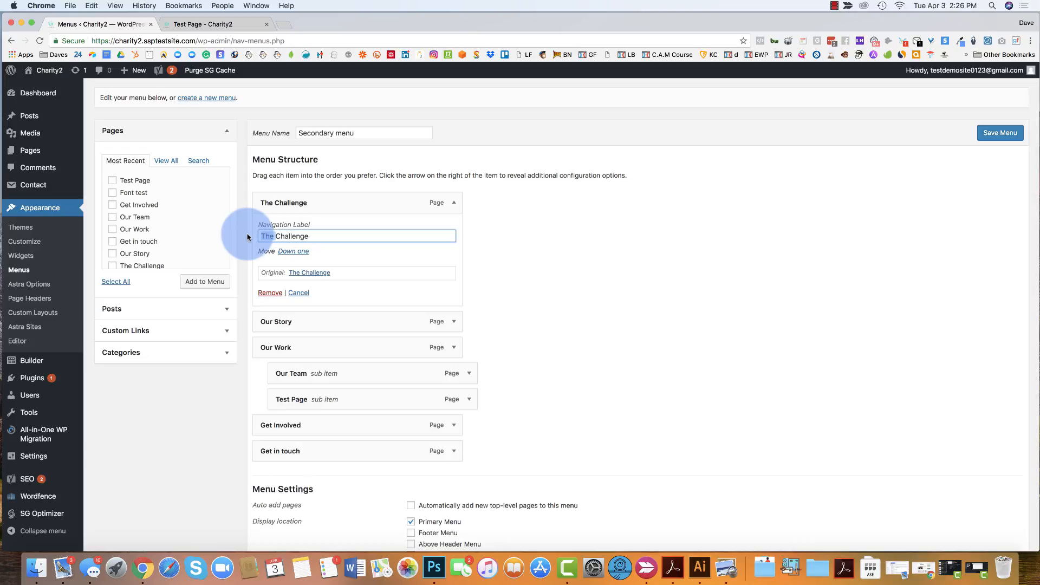
{"action": "key", "text": "BackSpace"}
{"action": "left_click", "coordinate": [1001, 138]}
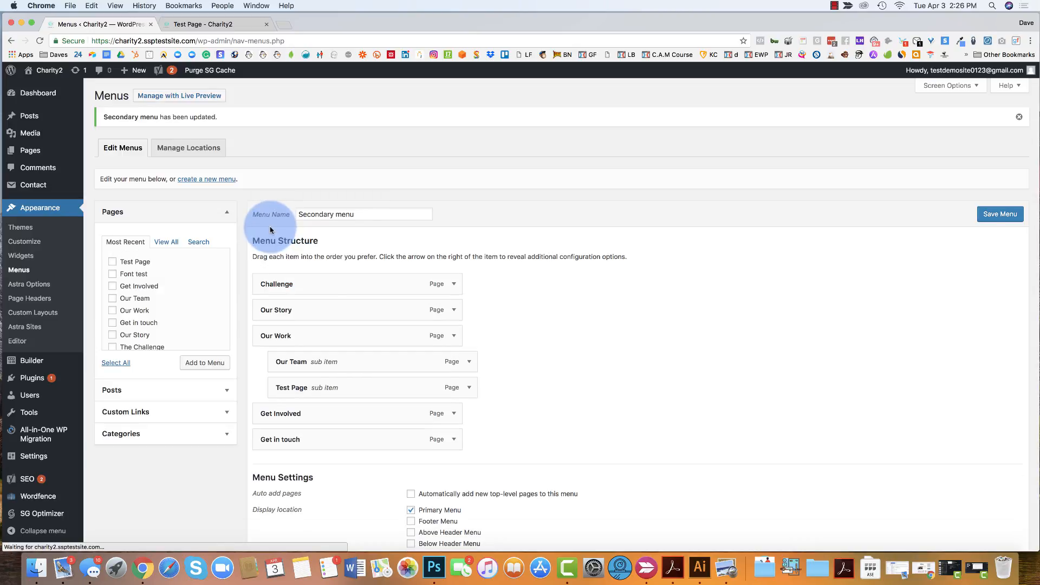
{"action": "left_click", "coordinate": [453, 284]}
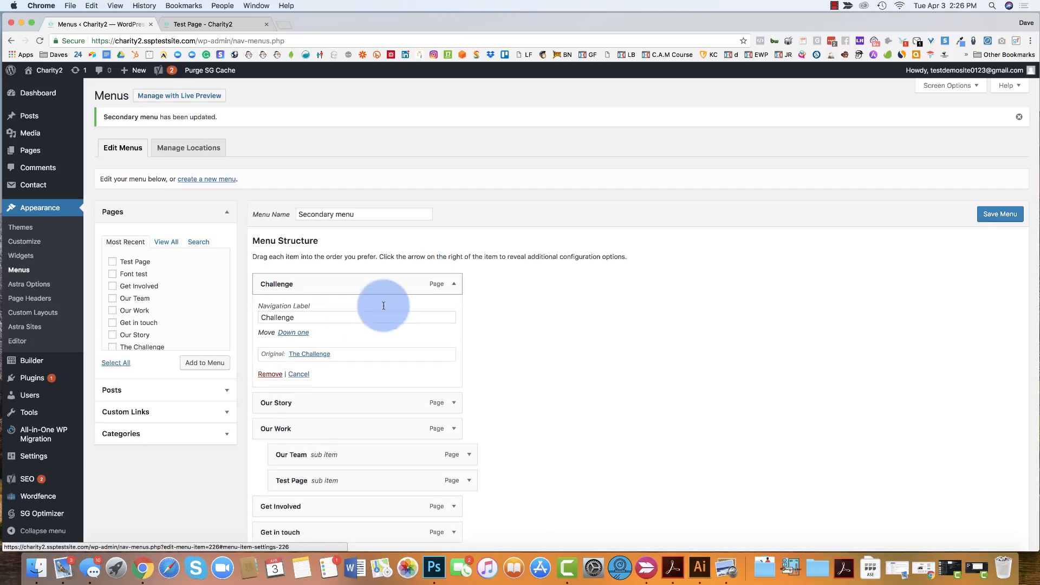
{"action": "left_click", "coordinate": [208, 23]}
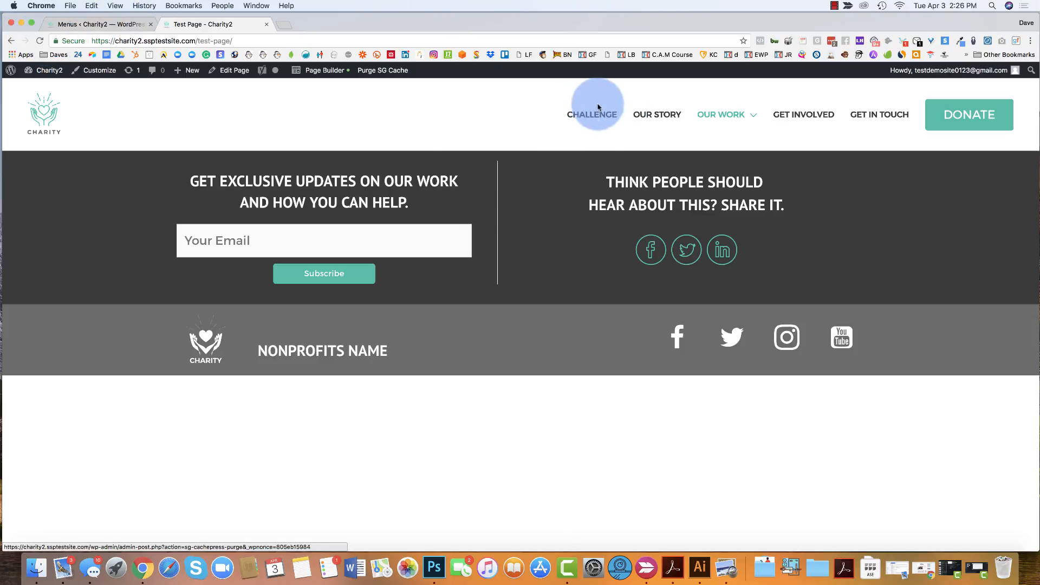
Restore the first menu item's navigation label to The Challenge and save the Secondary menu
{"action": "left_click", "coordinate": [86, 24]}
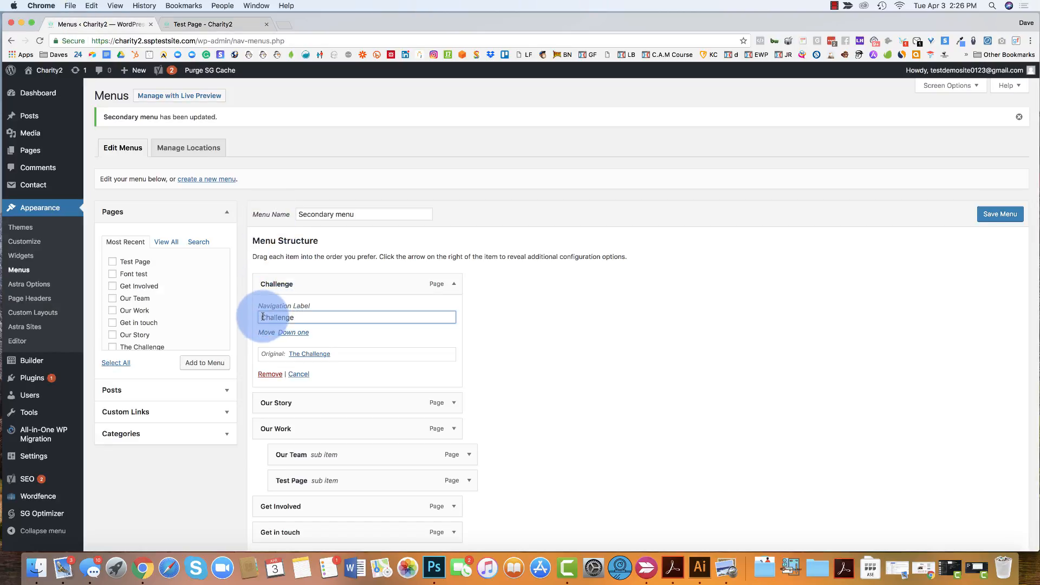
{"action": "type", "text": "The"}
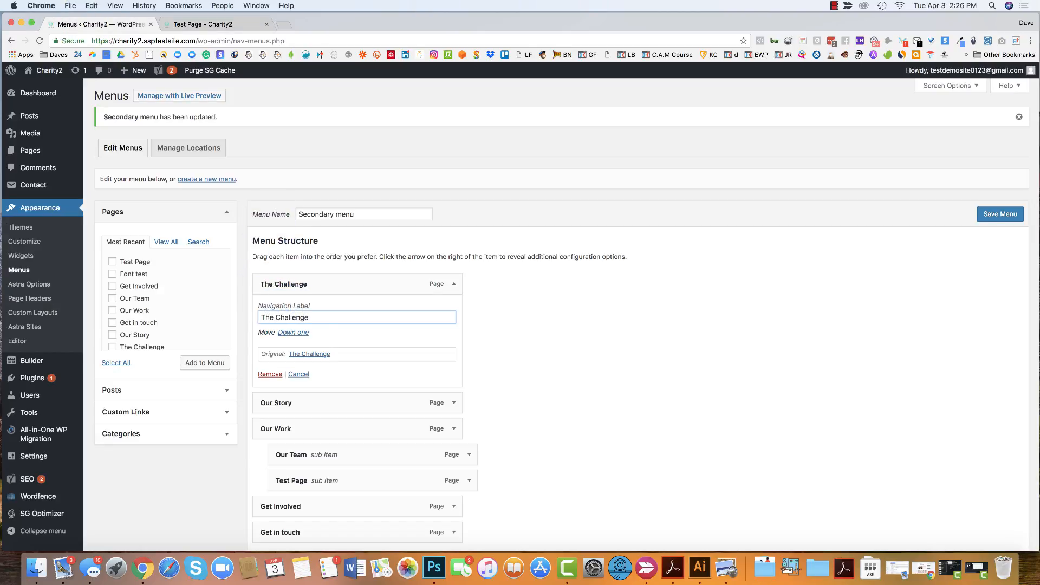
{"action": "left_click", "coordinate": [998, 215]}
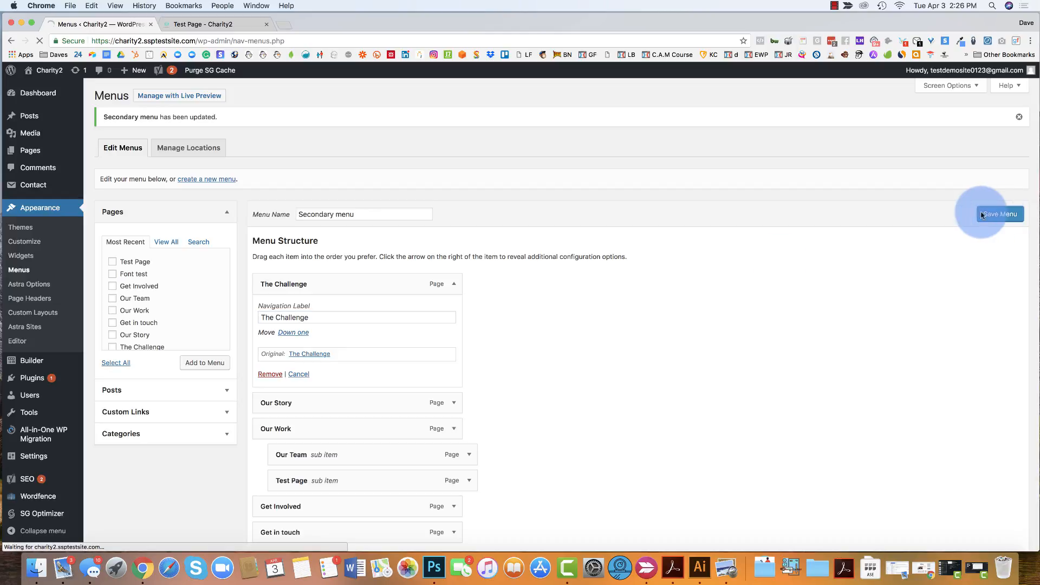
Examine the Posts, Custom Links and Categories sources available for adding menu items, ending back on Pages
{"action": "scroll", "coordinate": [553, 339], "scroll_direction": "down", "scroll_amount": 3}
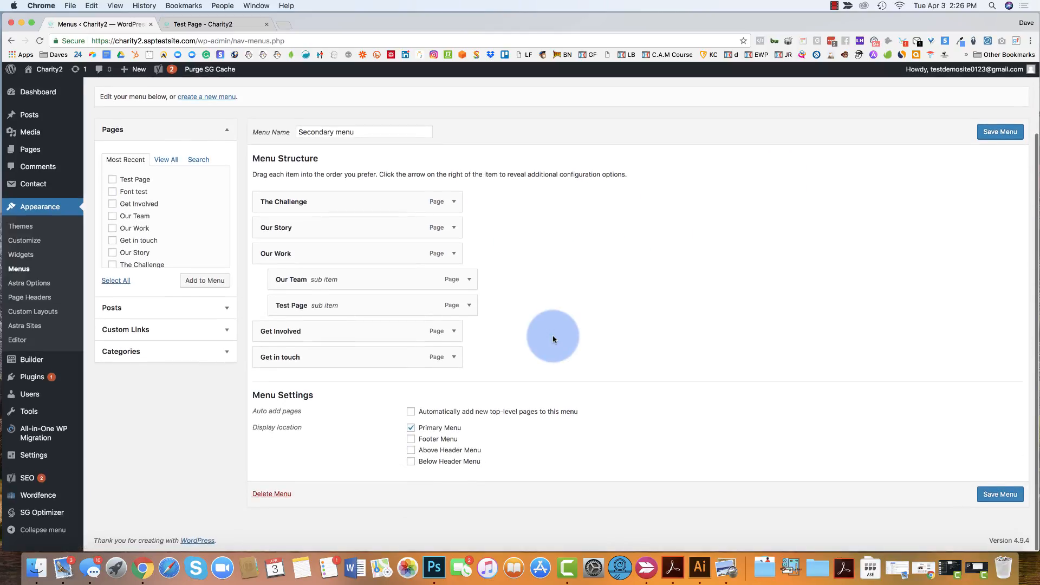
{"action": "left_click", "coordinate": [195, 310]}
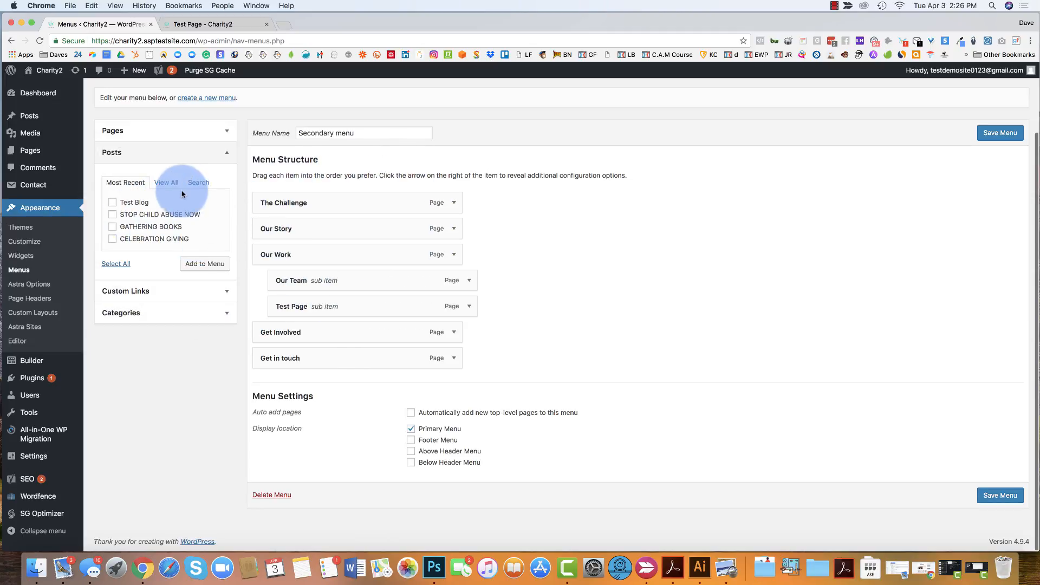
{"action": "left_click", "coordinate": [224, 154]}
{"action": "left_click", "coordinate": [212, 175]}
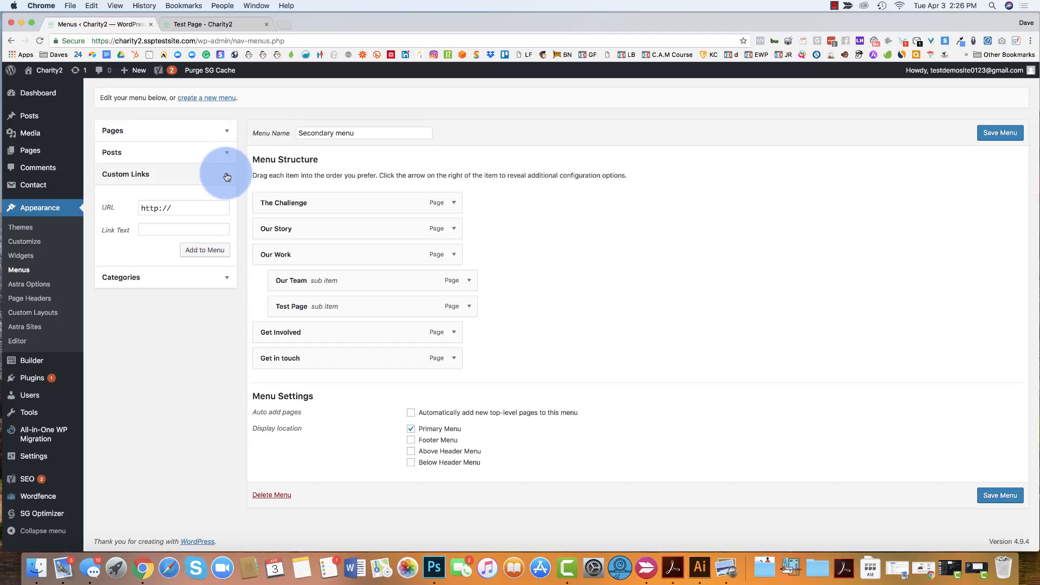
{"action": "left_click", "coordinate": [227, 177]}
{"action": "left_click", "coordinate": [225, 196]}
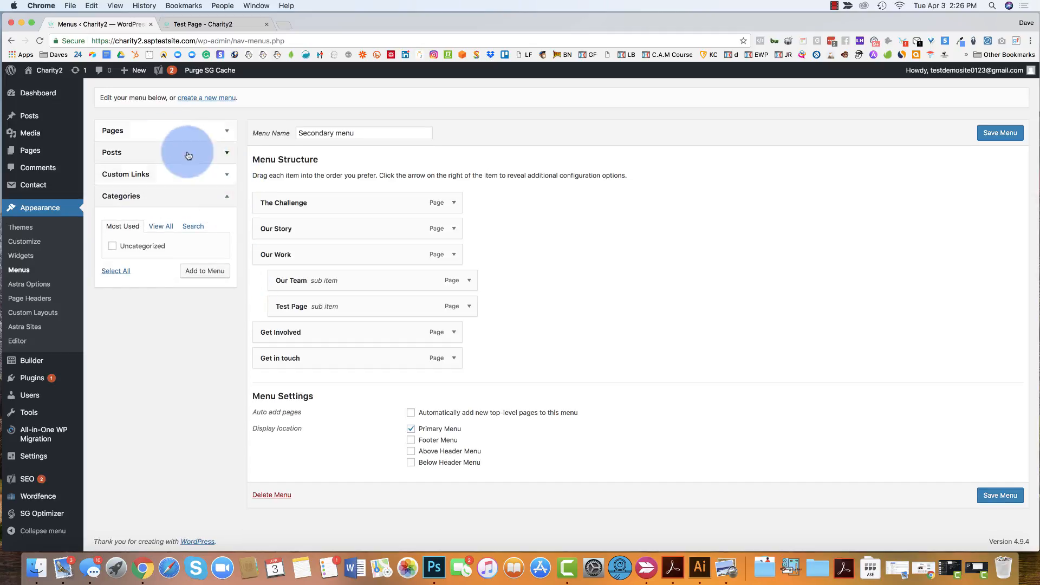
{"action": "left_click", "coordinate": [162, 132]}
{"action": "scroll", "coordinate": [655, 335], "scroll_direction": "up", "scroll_amount": 3}
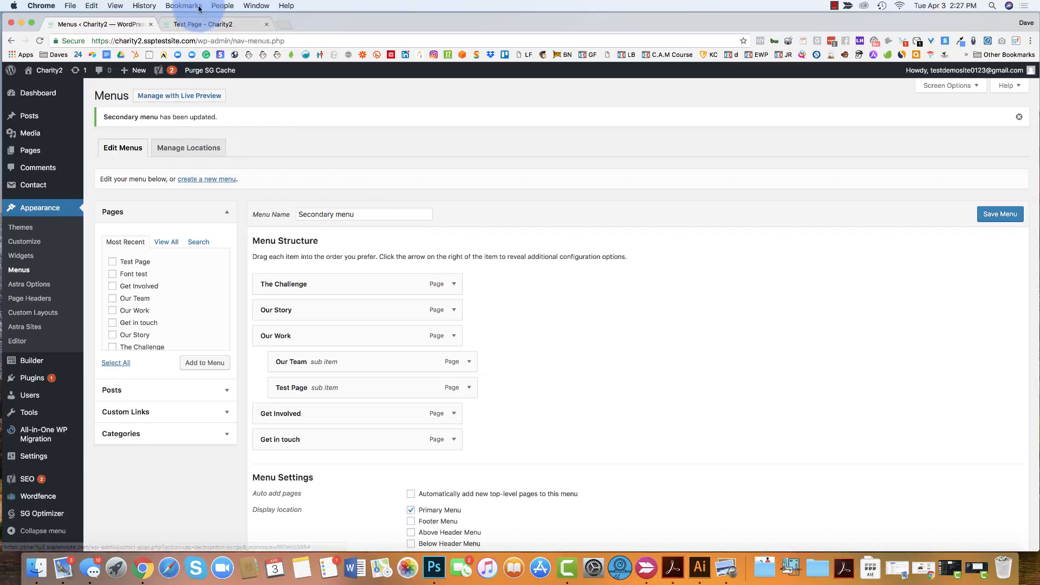
Look at the live site's navigation and review which menu is assigned to each theme location
{"action": "left_click", "coordinate": [213, 24]}
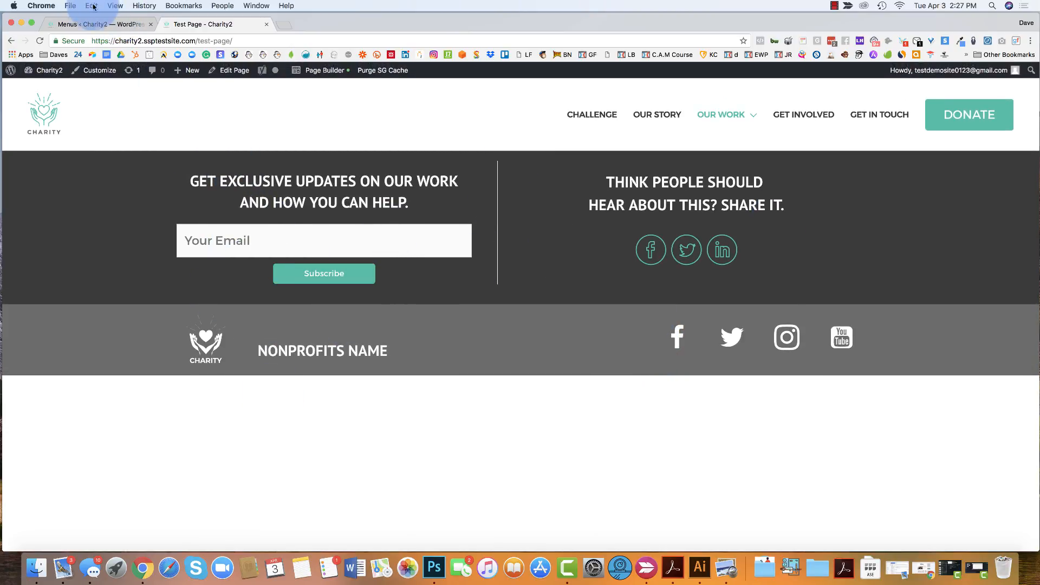
{"action": "left_click", "coordinate": [94, 25]}
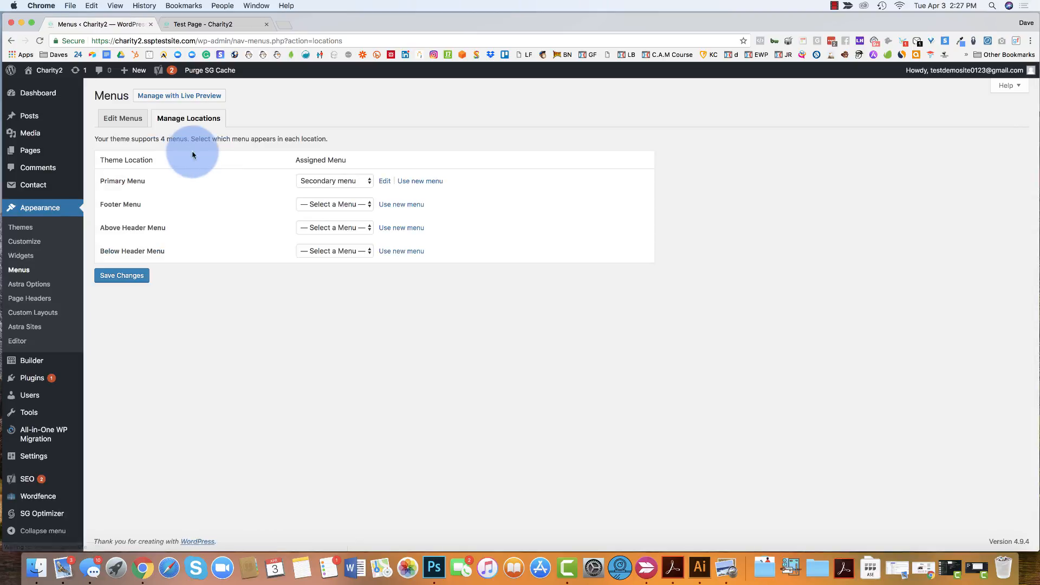
{"action": "left_click", "coordinate": [128, 129]}
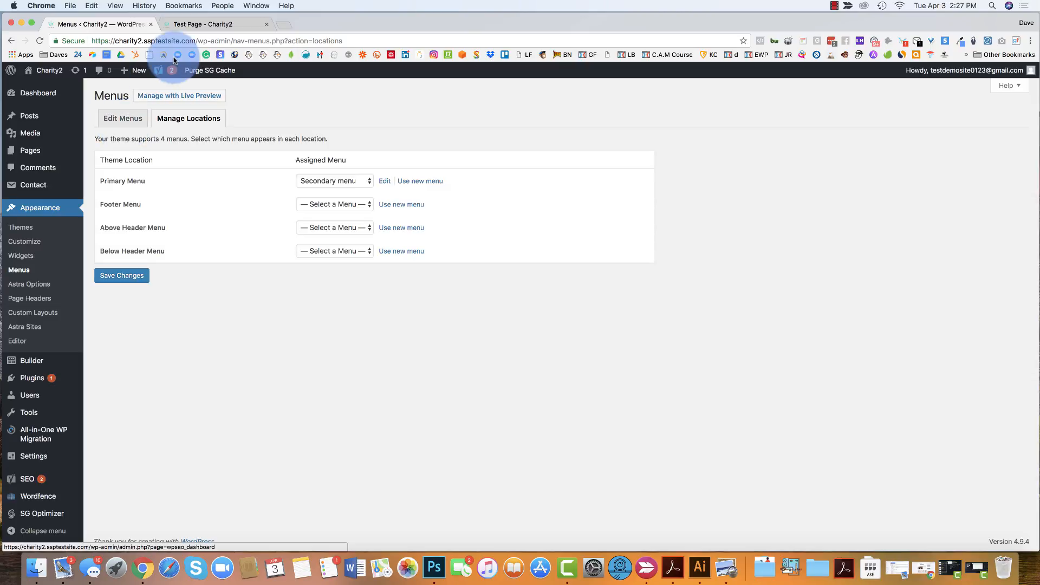
Create a new menu named Footer Menu
{"action": "left_click", "coordinate": [121, 123]}
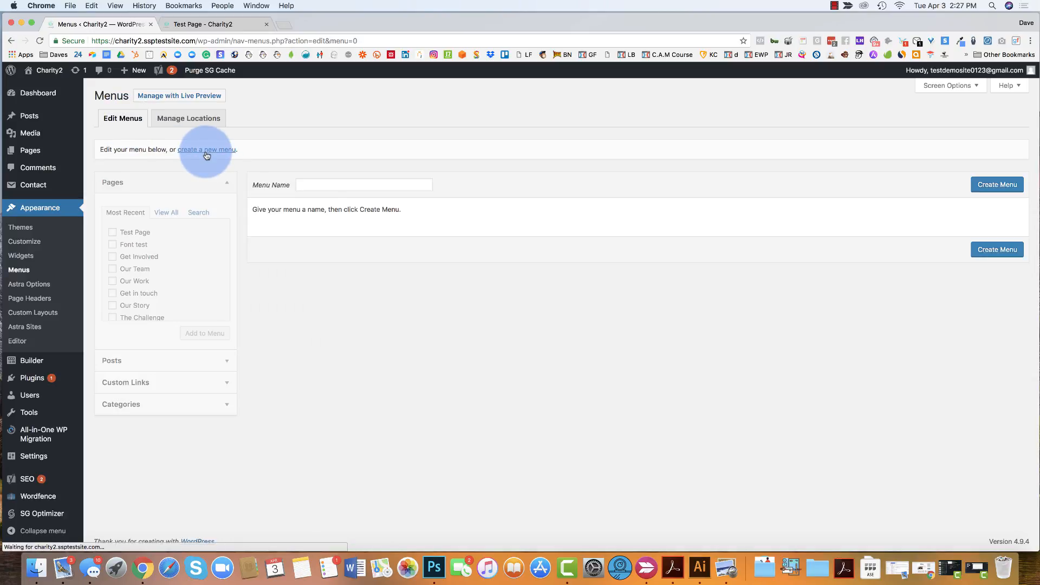
{"action": "left_click", "coordinate": [318, 185]}
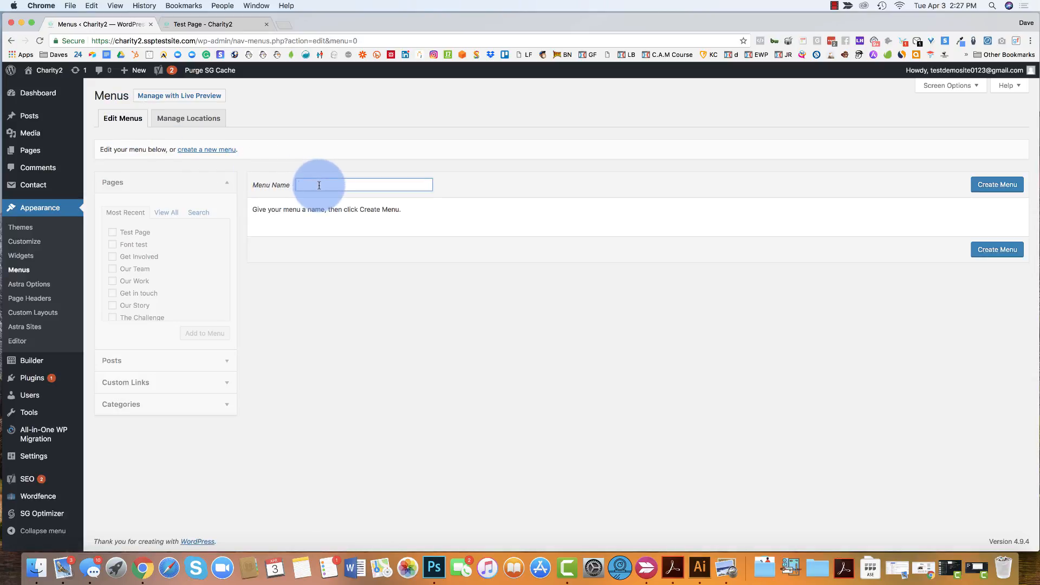
{"action": "type", "text": "Footer"}
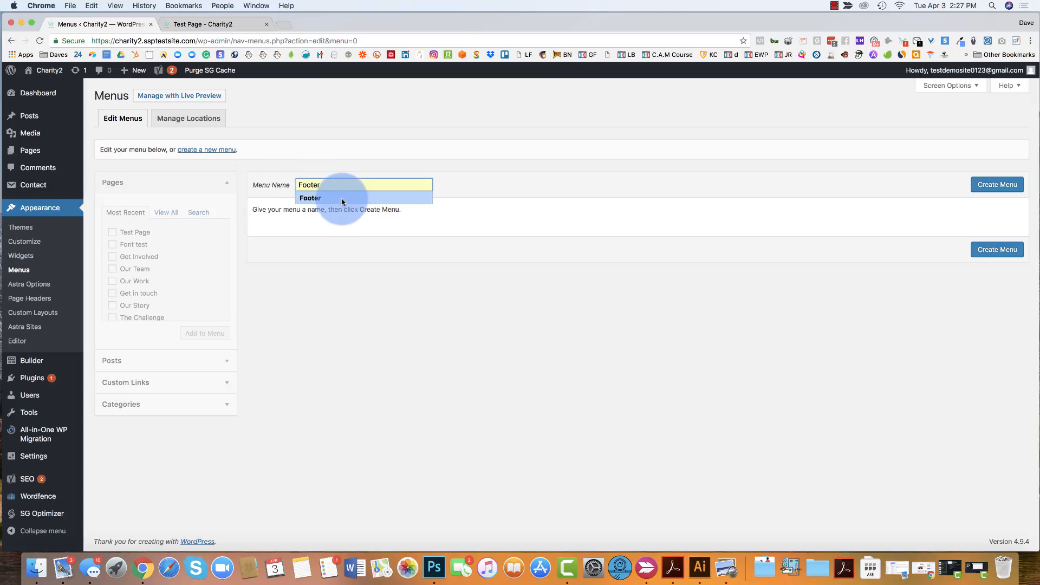
{"action": "left_click", "coordinate": [343, 198]}
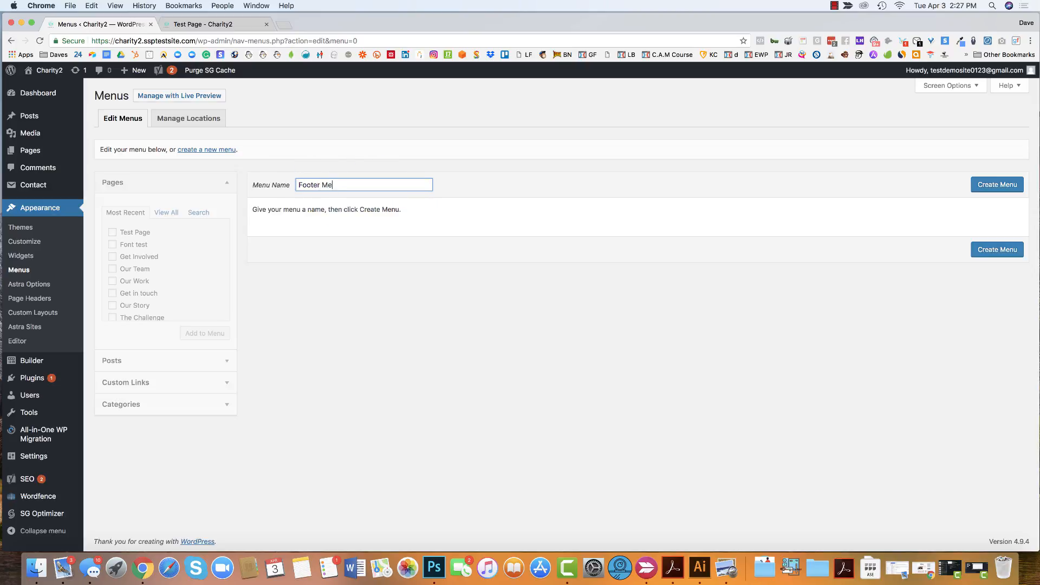
{"action": "left_click", "coordinate": [993, 254]}
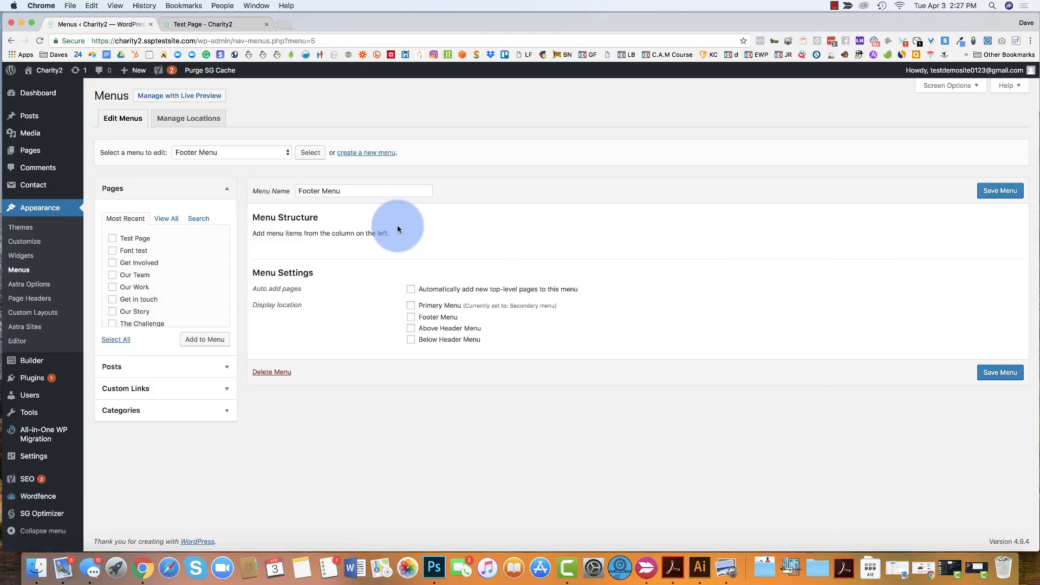
Add Test Page, Font test, Get Involved and Our Team to Footer Menu, placing Get Involved first and Our Team second
{"action": "left_click", "coordinate": [112, 262]}
{"action": "left_click", "coordinate": [112, 274]}
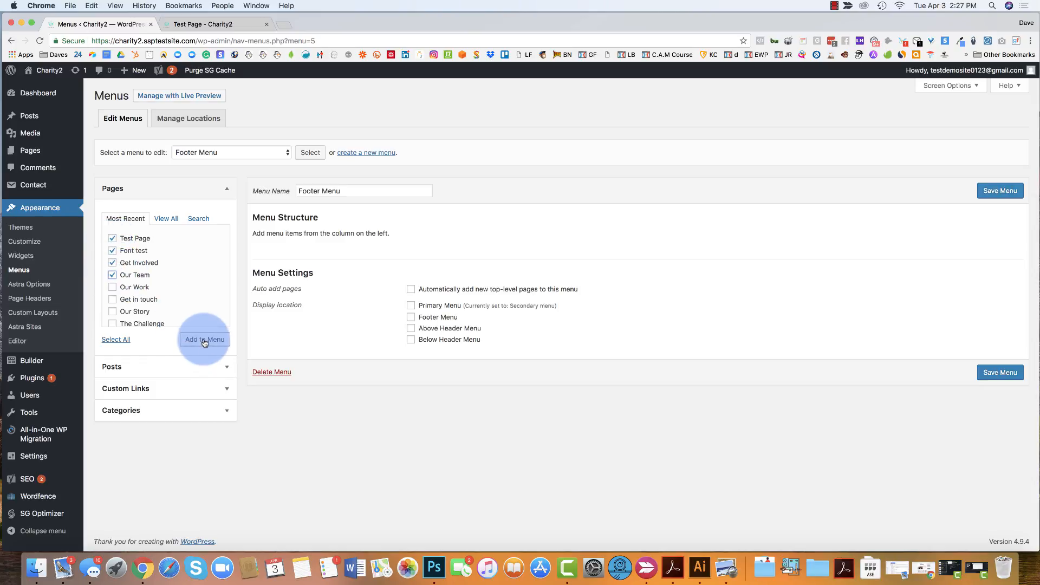
{"action": "left_click", "coordinate": [204, 340]}
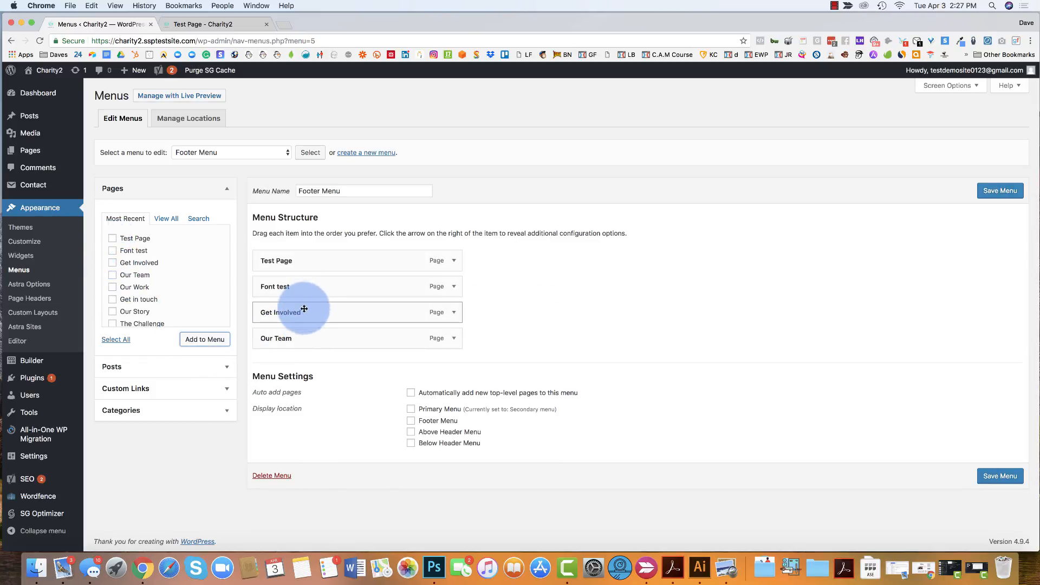
{"action": "left_click_drag", "start_coordinate": [304, 309], "coordinate": [300, 259]}
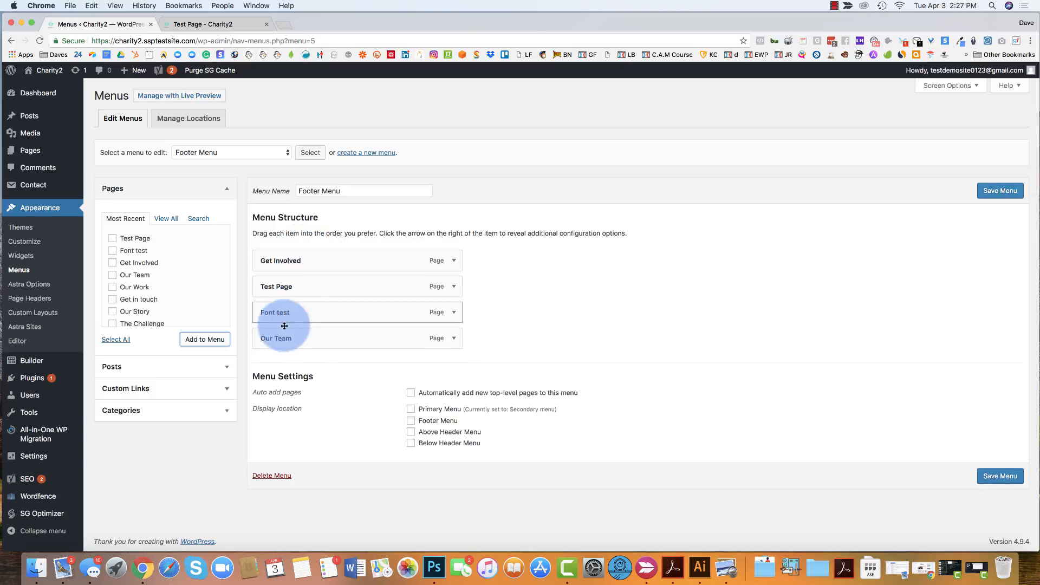
{"action": "left_click_drag", "start_coordinate": [284, 326], "coordinate": [288, 281]}
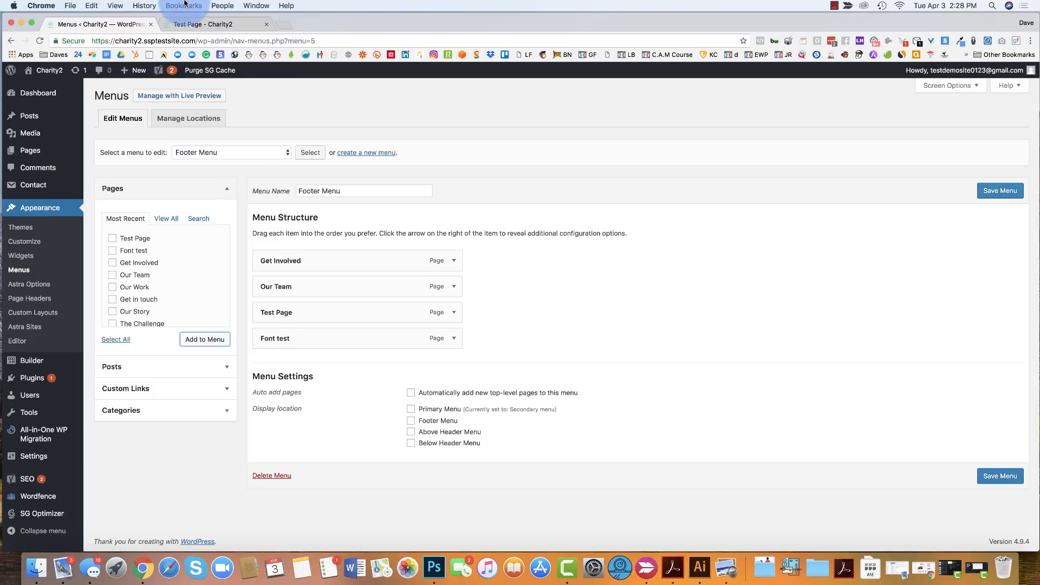
View the Our Work dropdown on the live site and save the Footer Menu with all its items at top level
{"action": "left_click", "coordinate": [201, 25]}
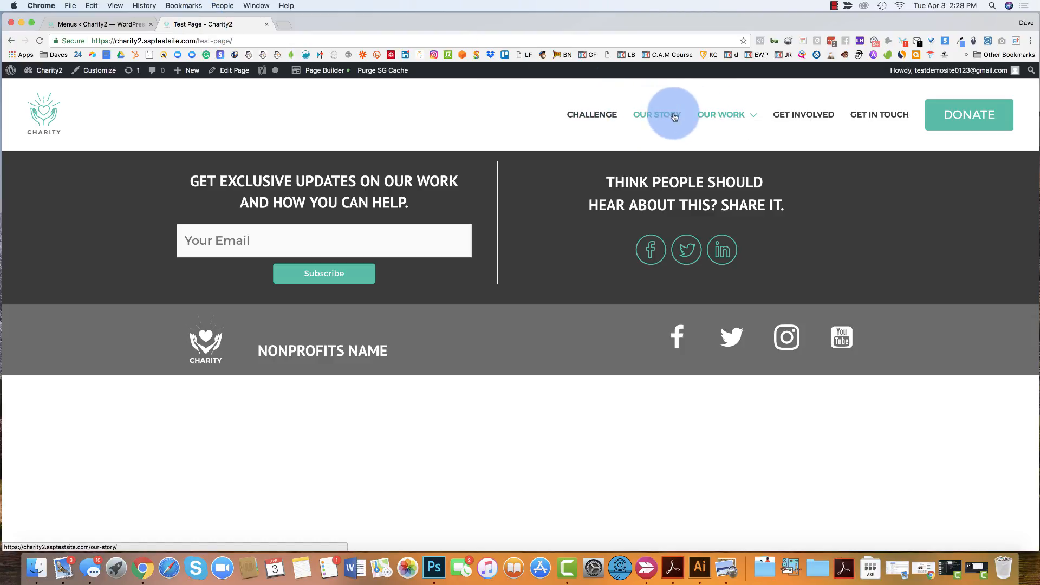
{"action": "mouse_move", "coordinate": [717, 114]}
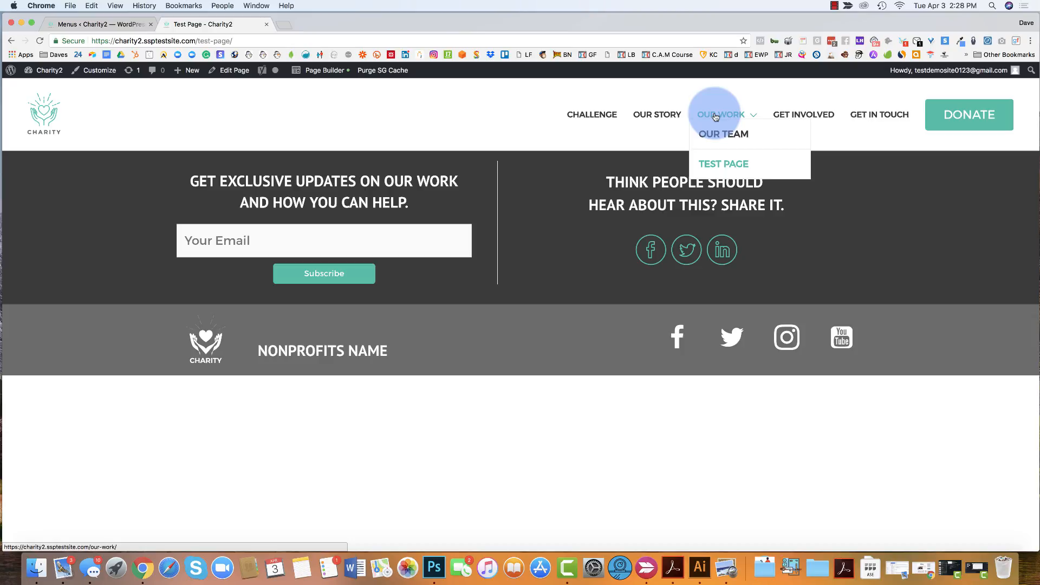
{"action": "left_click", "coordinate": [82, 25]}
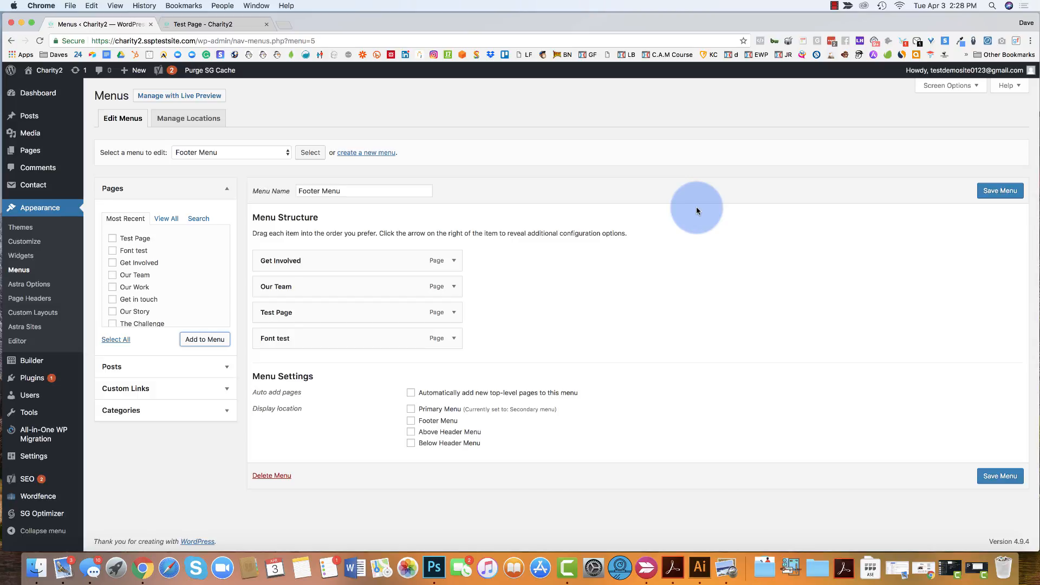
{"action": "left_click_drag", "start_coordinate": [295, 315], "coordinate": [320, 309]}
{"action": "left_click", "coordinate": [990, 196]}
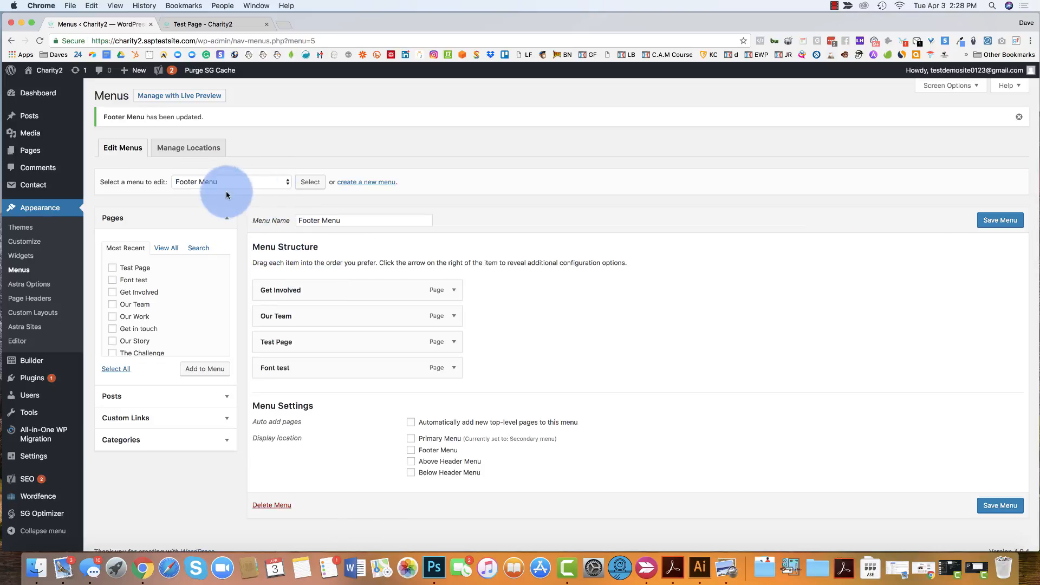
In Secondary menu, remove the Test Page sub item and move Our Team out from under Our Work to top level
{"action": "left_click", "coordinate": [273, 181]}
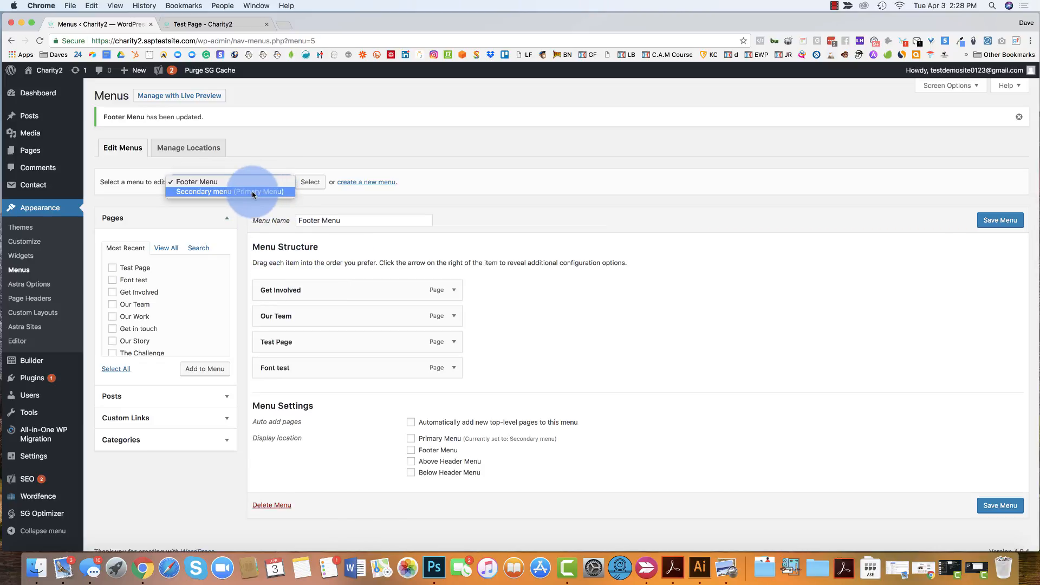
{"action": "left_click", "coordinate": [252, 192]}
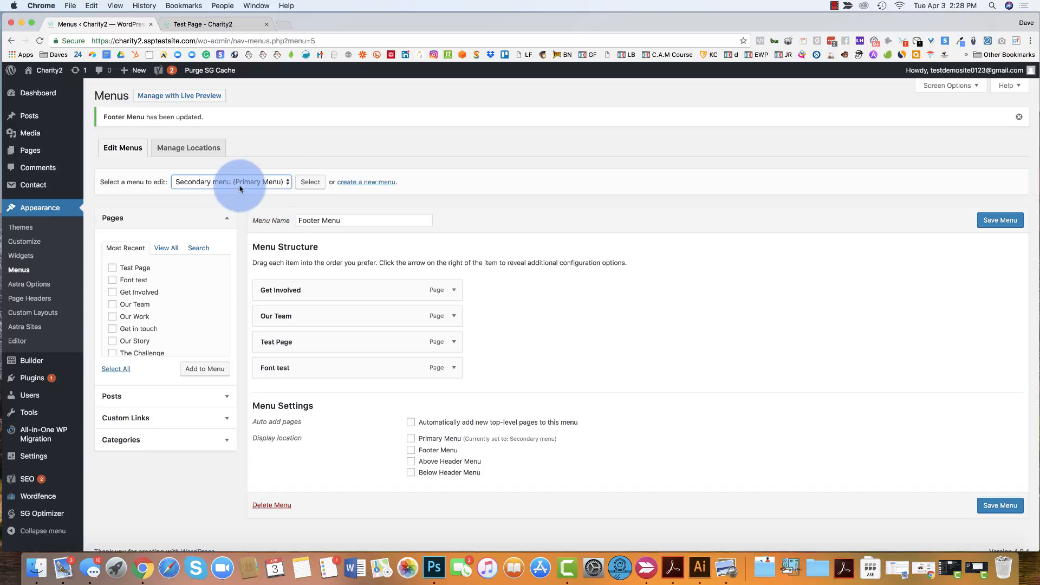
{"action": "left_click", "coordinate": [303, 184]}
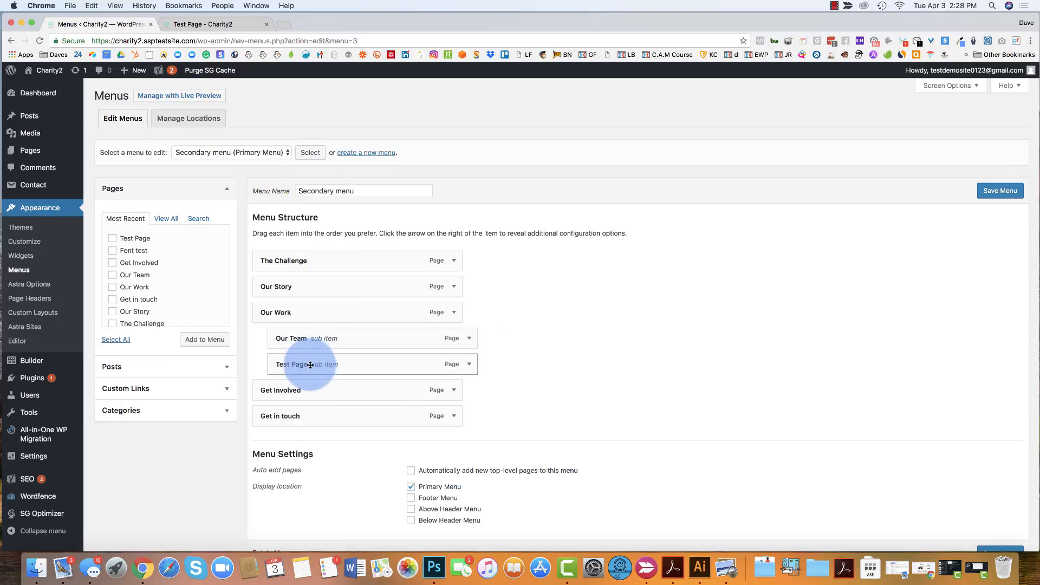
{"action": "left_click", "coordinate": [469, 364]}
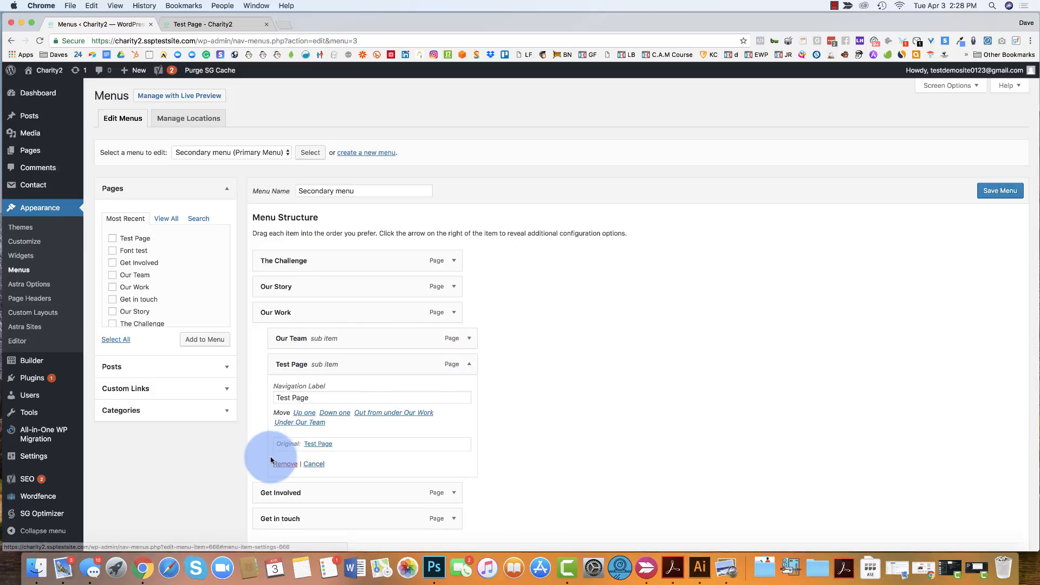
{"action": "left_click", "coordinate": [278, 464]}
{"action": "left_click_drag", "start_coordinate": [348, 347], "coordinate": [325, 336]}
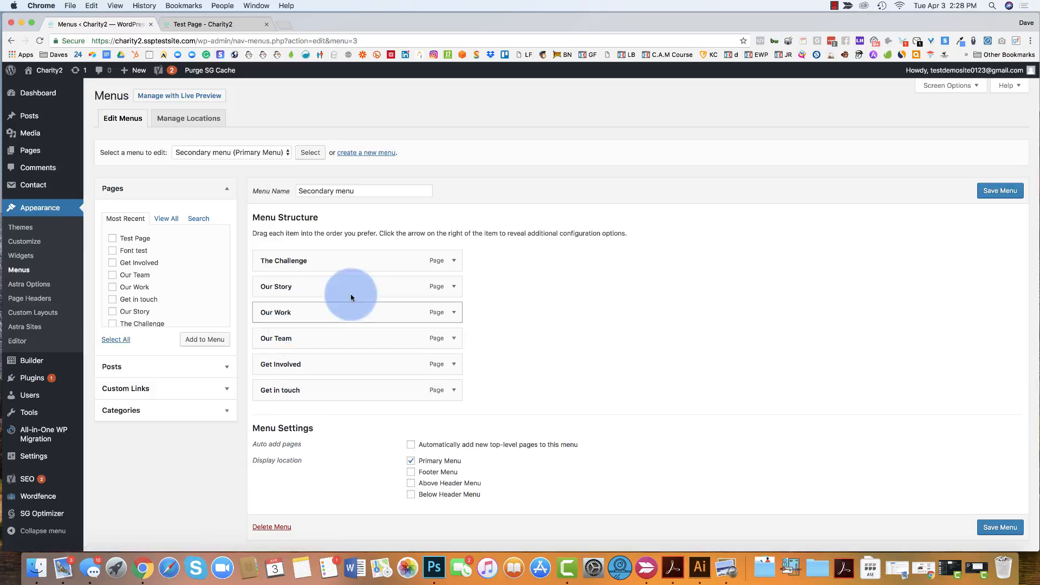
Save the Secondary menu and reload the live Test Page to check the site's navigation
{"action": "left_click", "coordinate": [999, 190]}
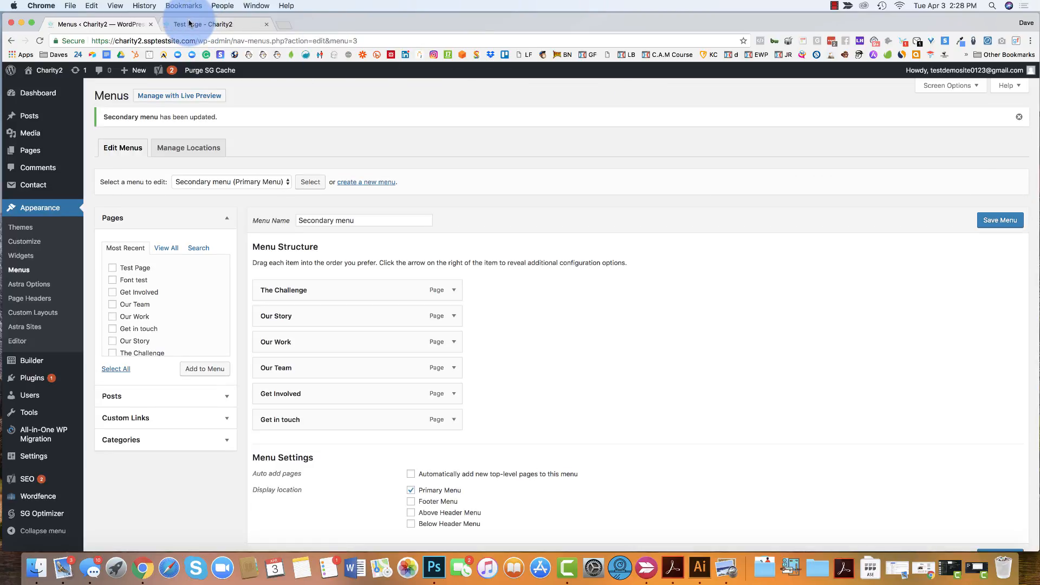
{"action": "left_click", "coordinate": [204, 24]}
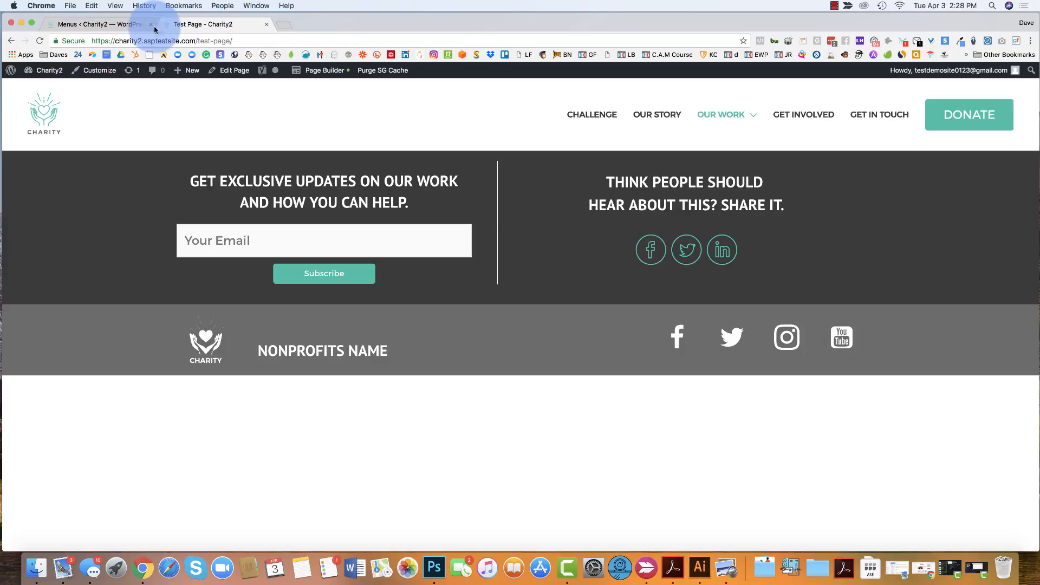
{"action": "left_click", "coordinate": [40, 43]}
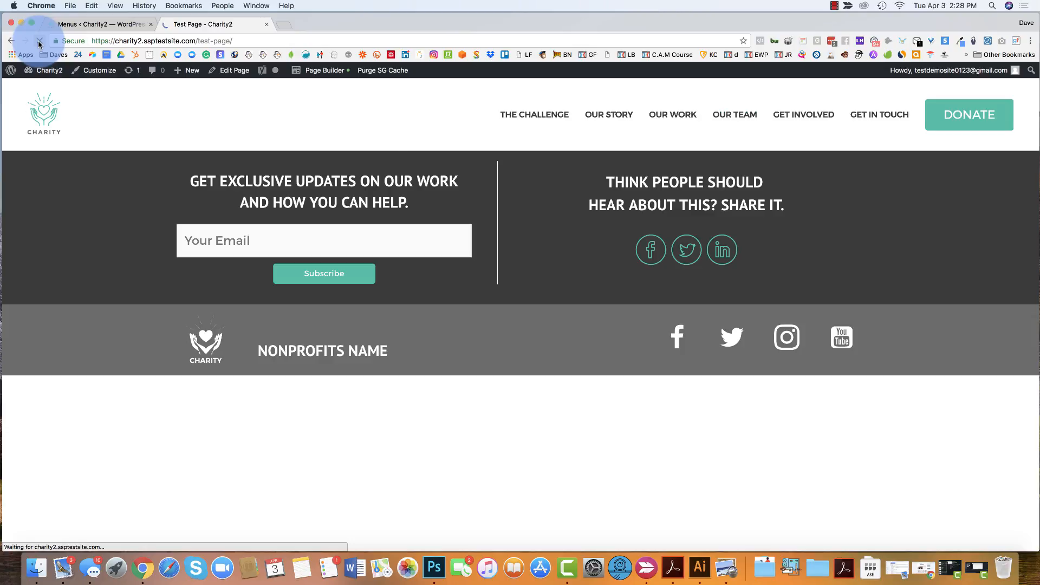